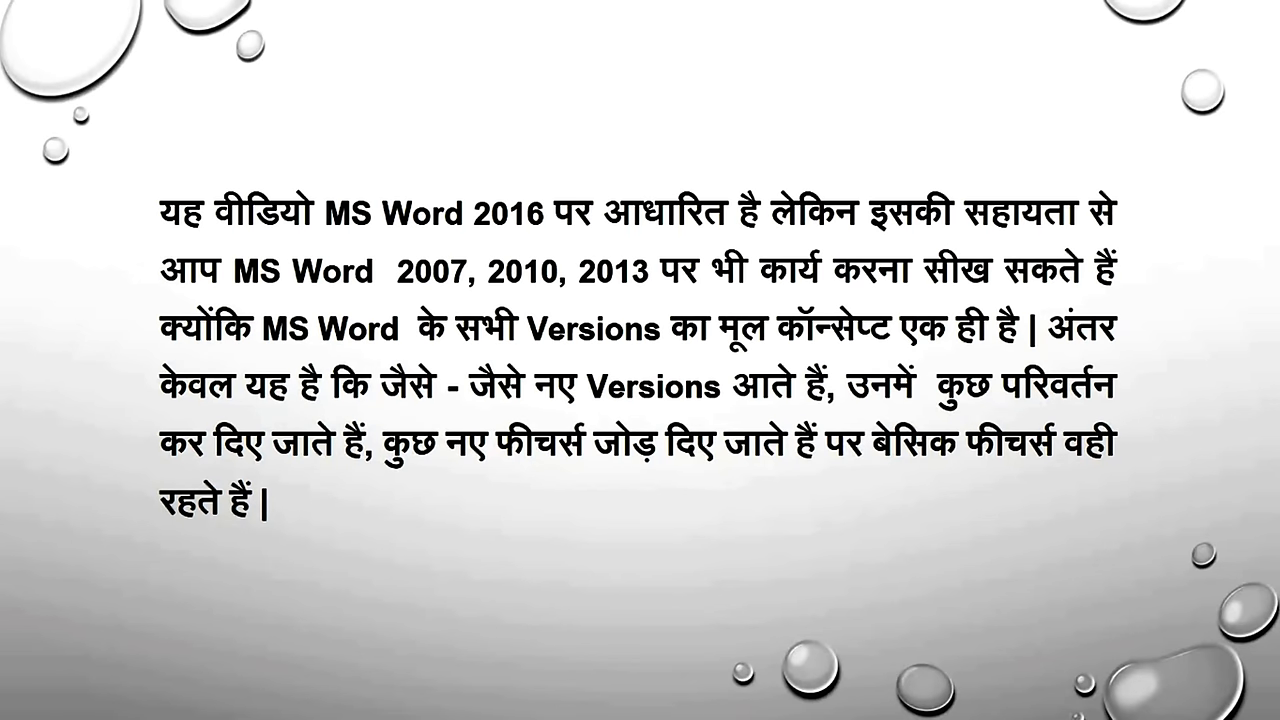
Advance past the MS Word version intro slides to the Practice File document.
key("Right")
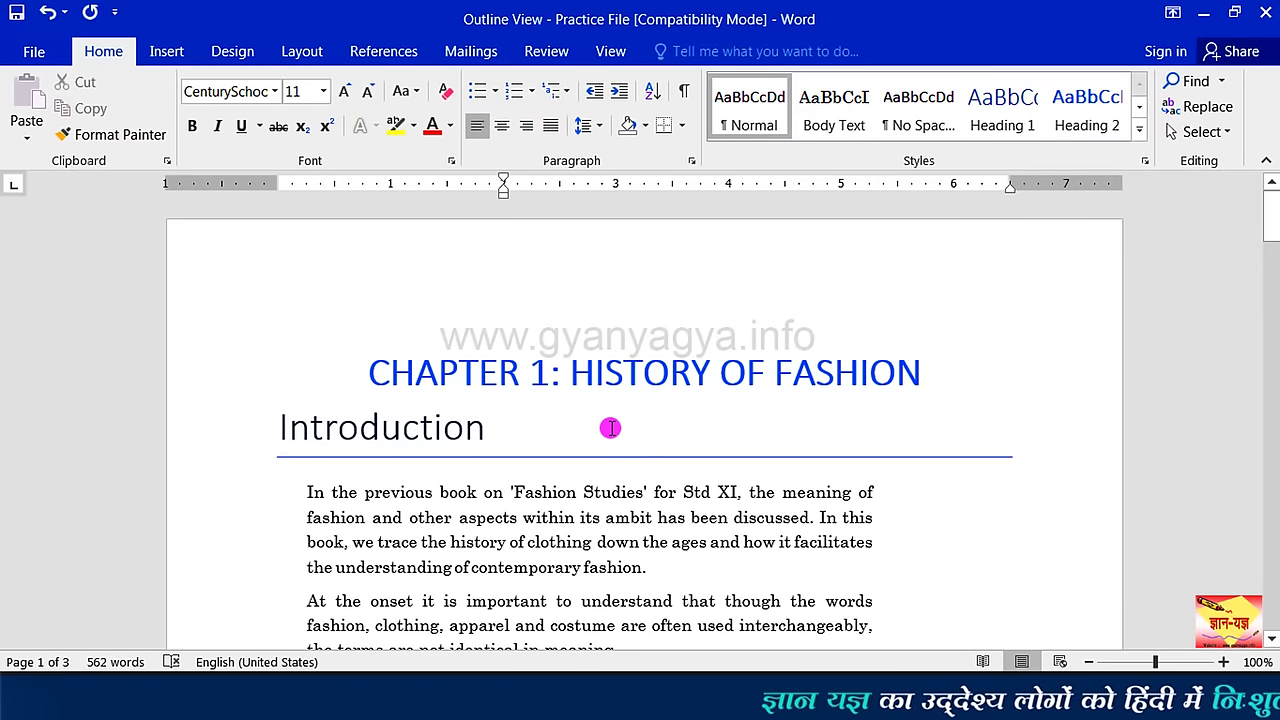
Show the View ribbon tab and place the cursor after the Introduction heading.
left_click(610, 51)
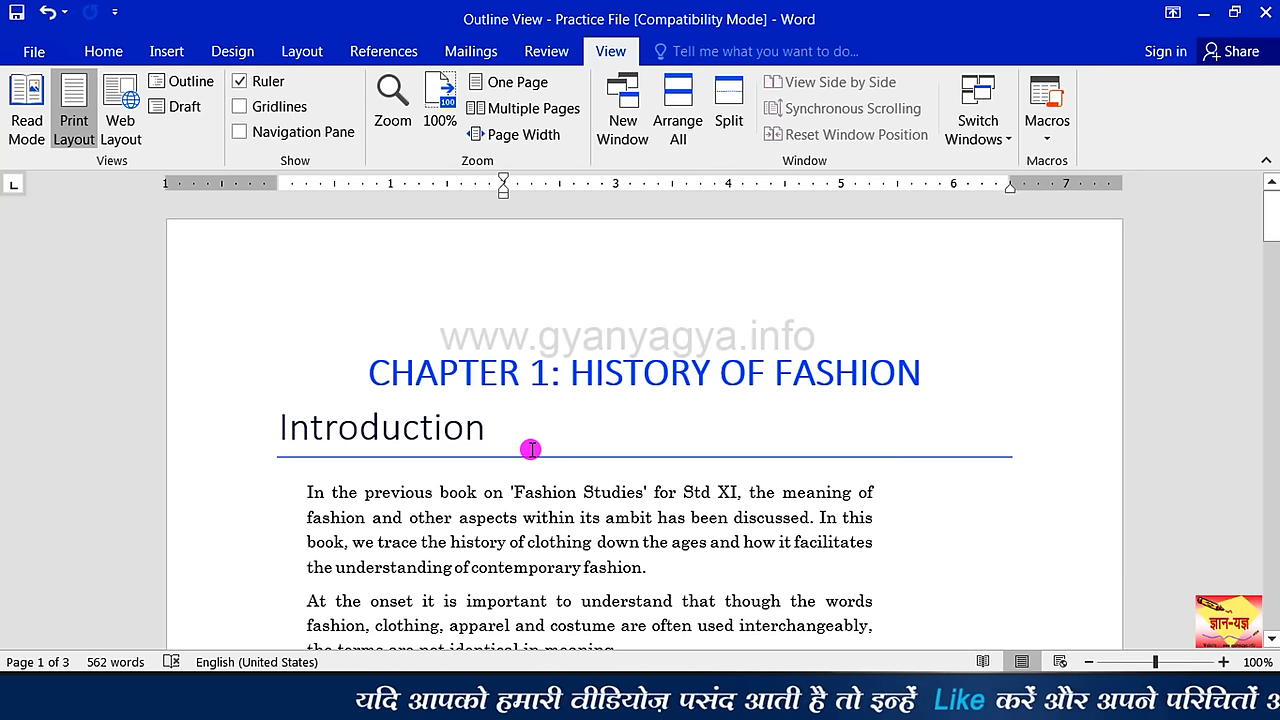
left_click(530, 449)
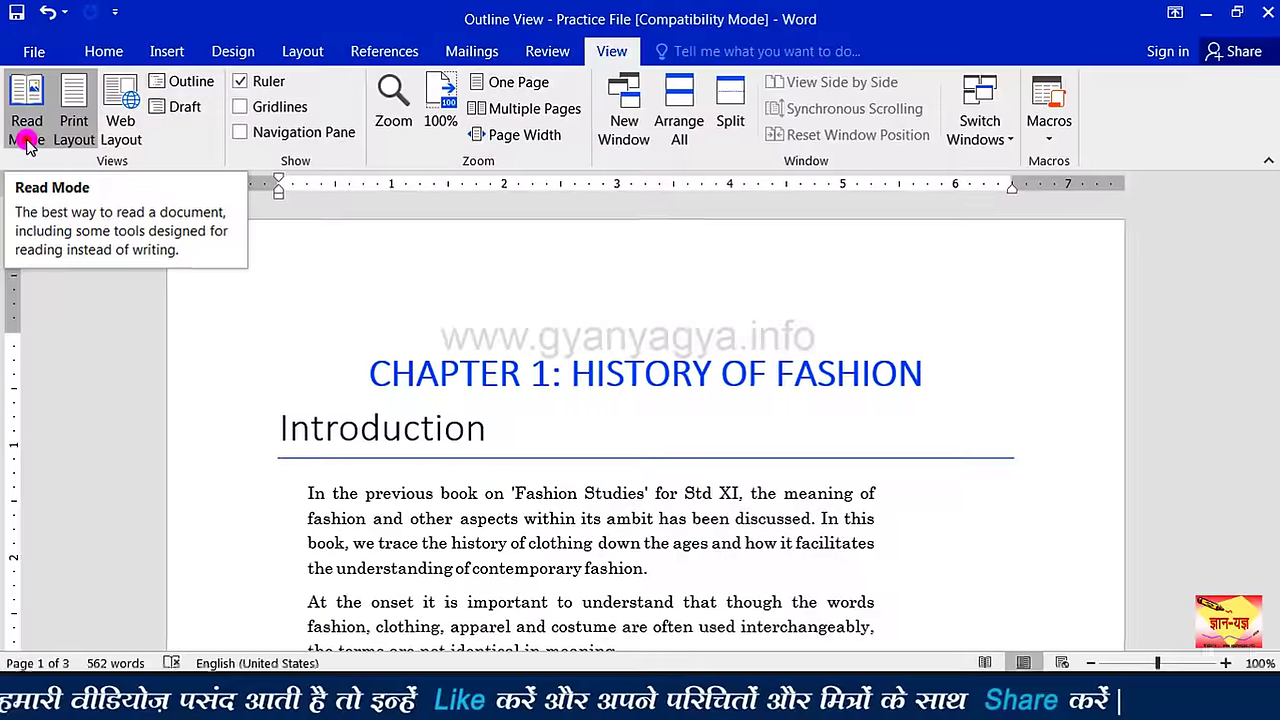
Switch the practice file to Read Mode with the reading toolbar auto-hidden.
left_click(49, 258)
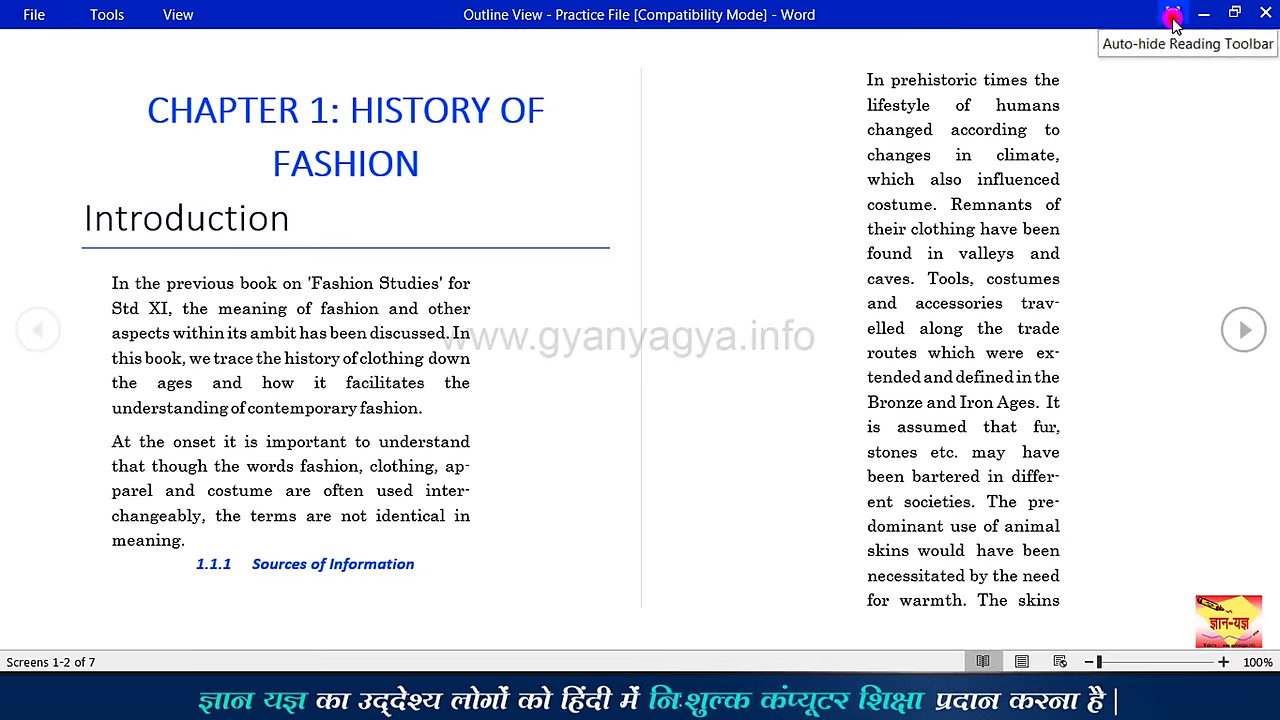
left_click(1172, 22)
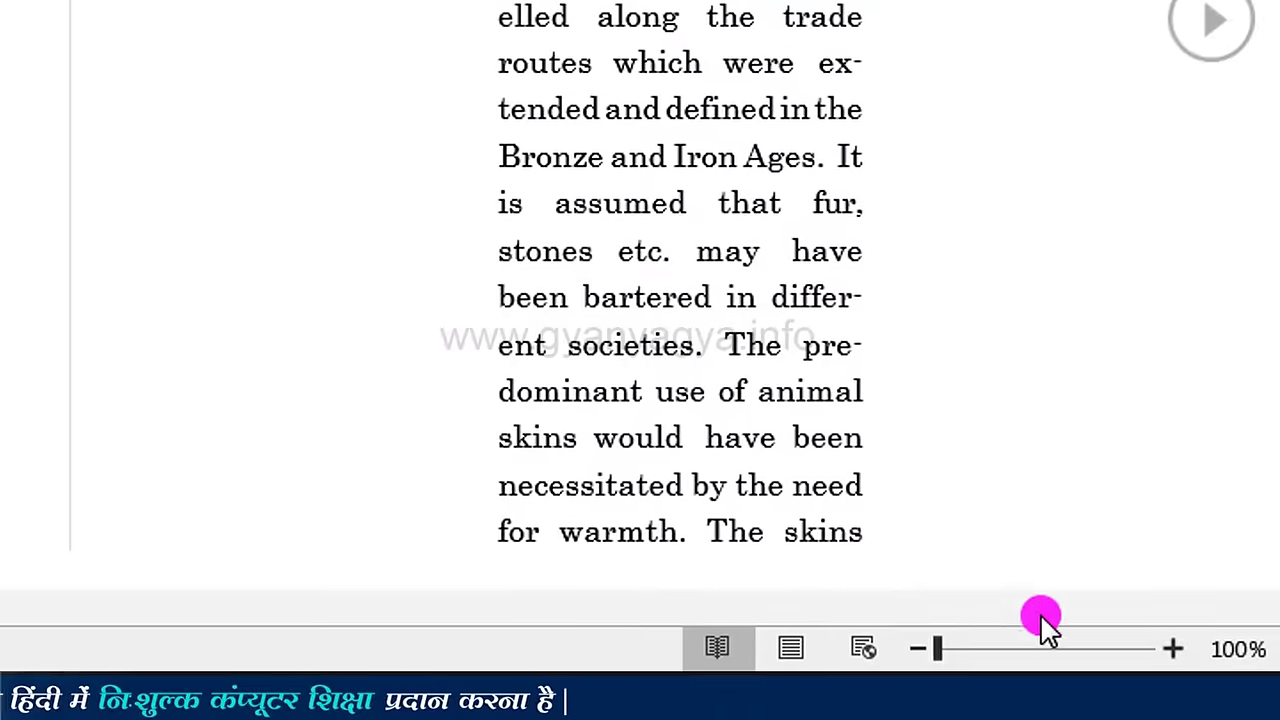
left_click(1180, 652)
left_click(1227, 664)
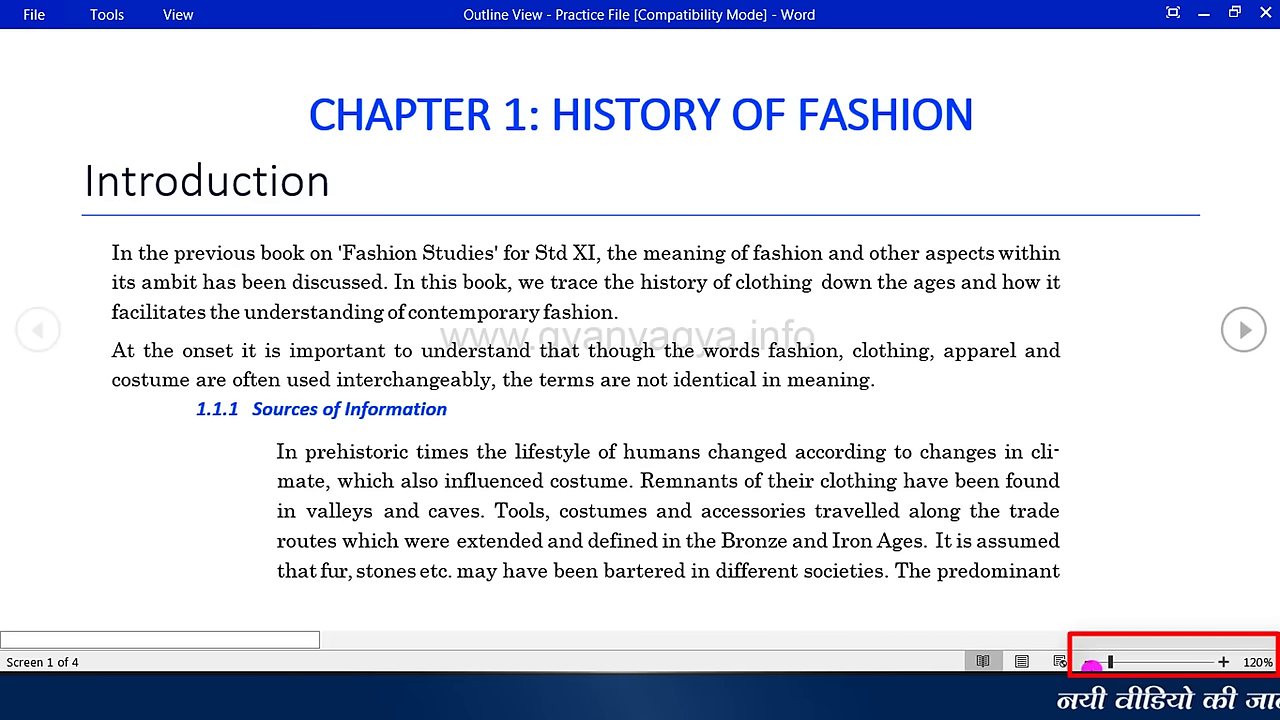
left_click(1090, 662)
left_click(1090, 662)
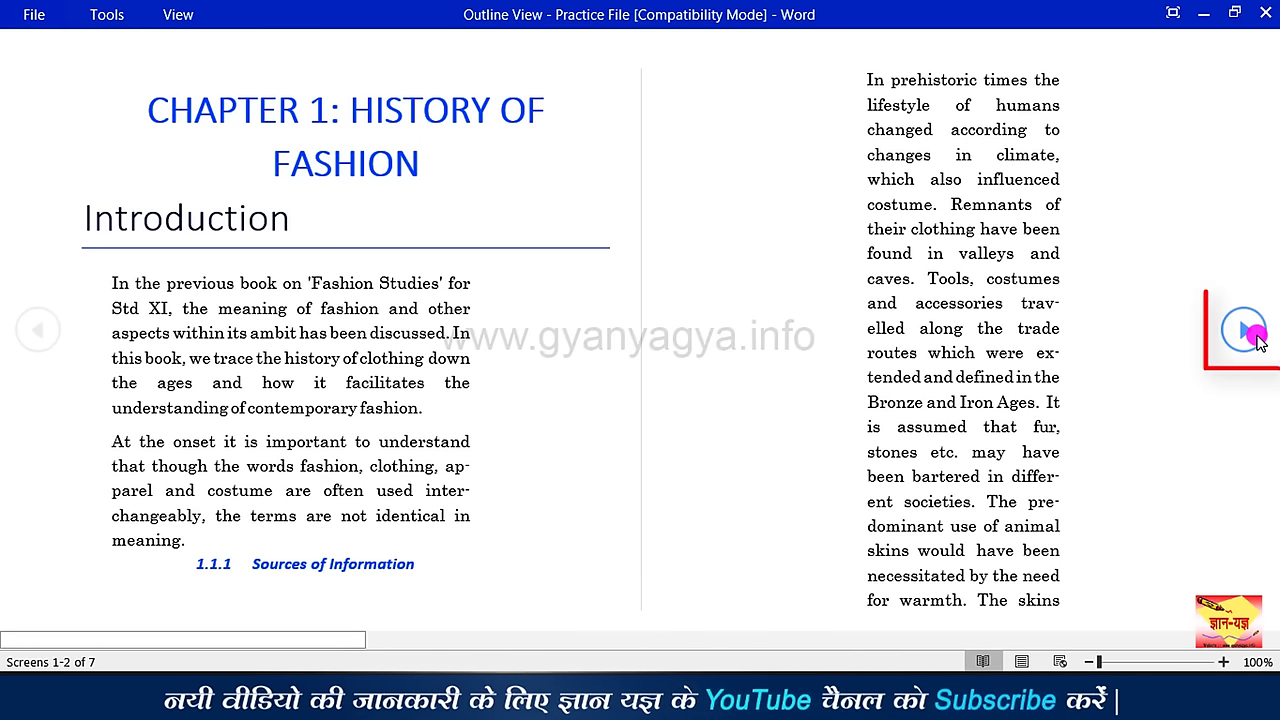
left_click(1257, 338)
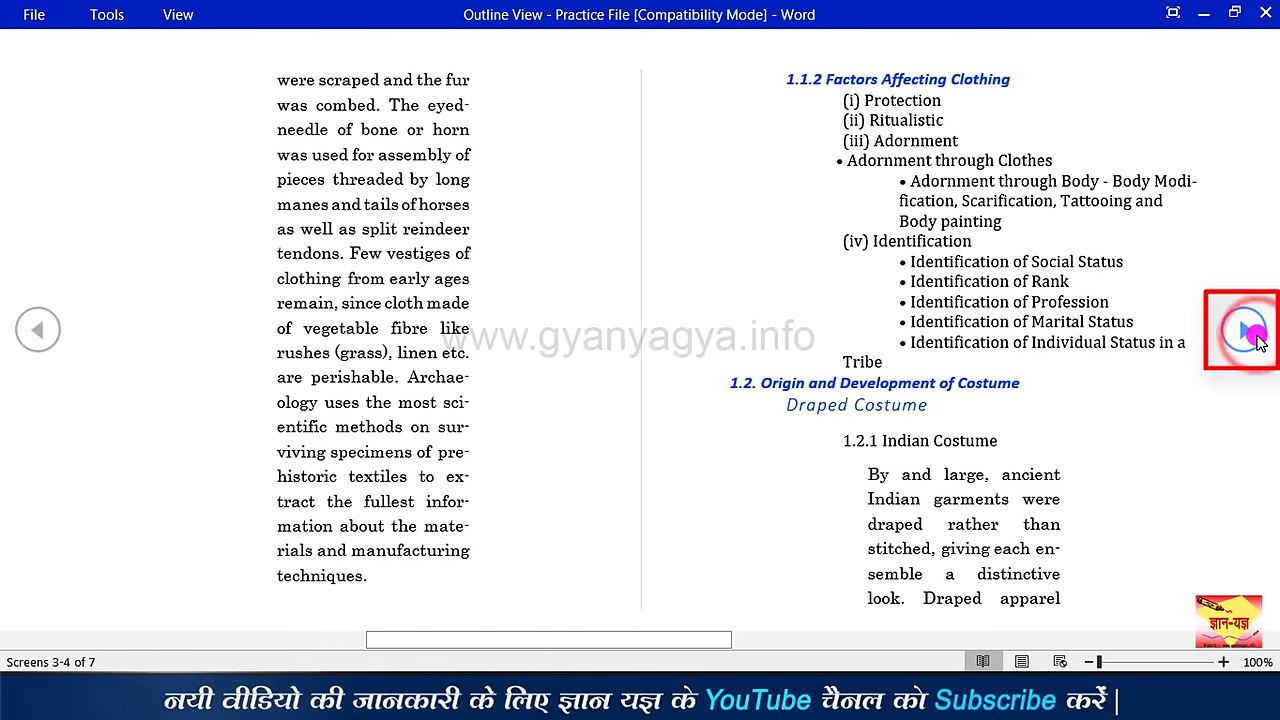
left_click(1257, 338)
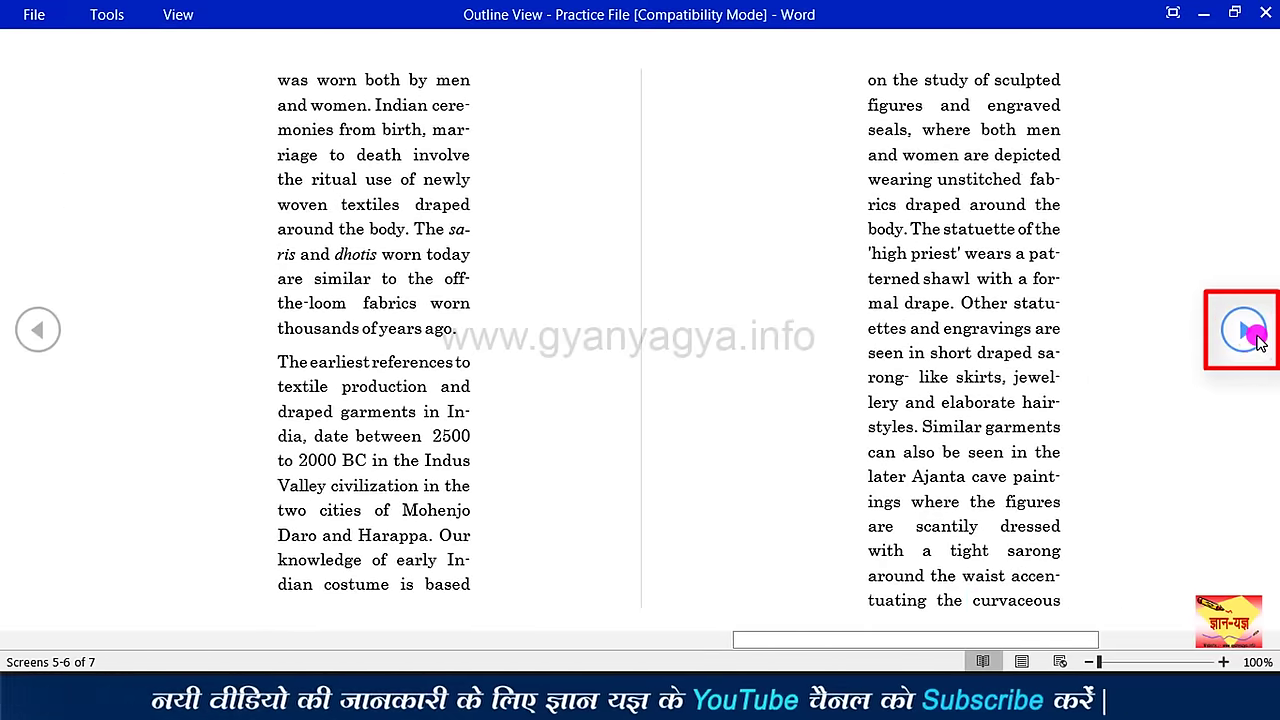
left_click(35, 340)
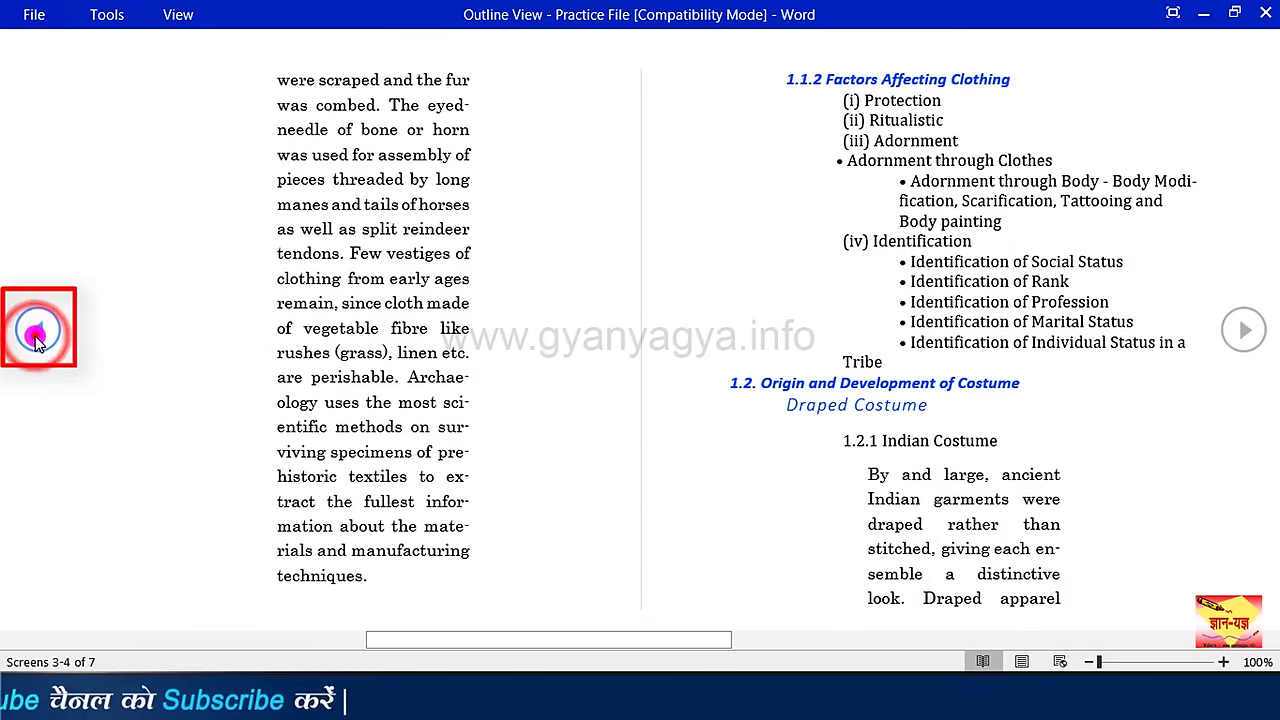
left_click(35, 340)
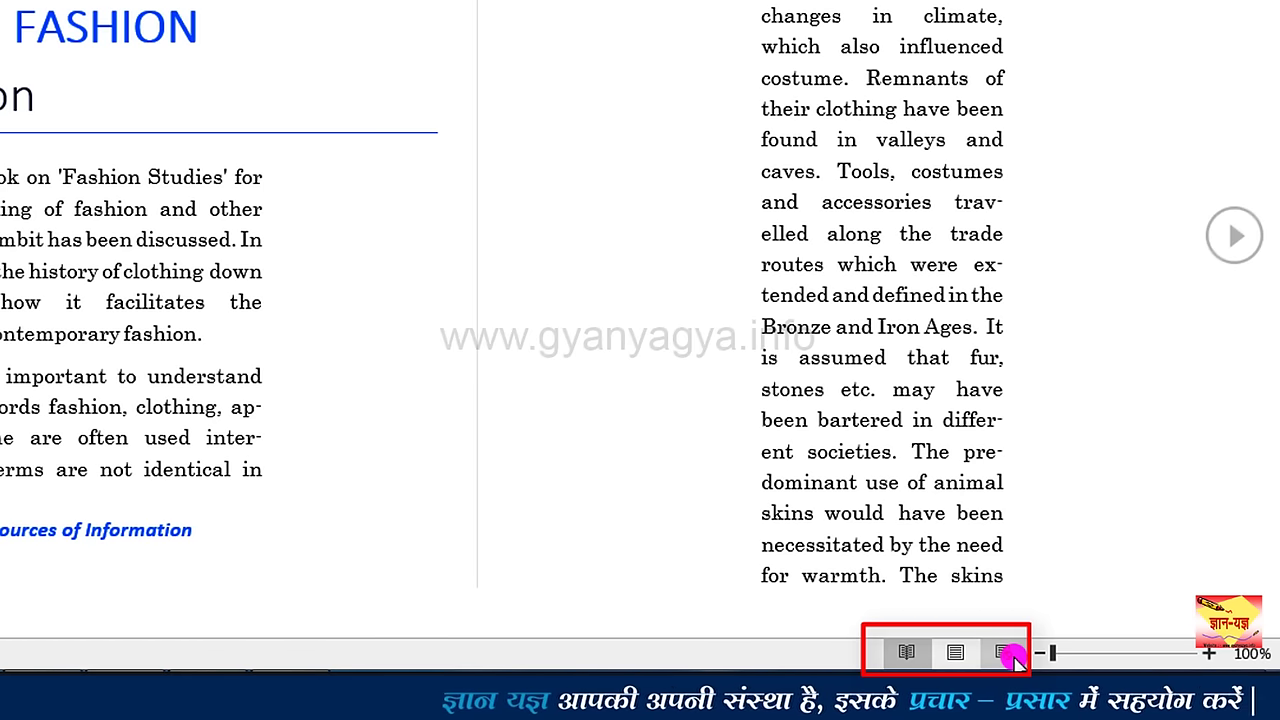
Return to Print Layout from the status bar, then switch to Web Layout.
left_click(957, 655)
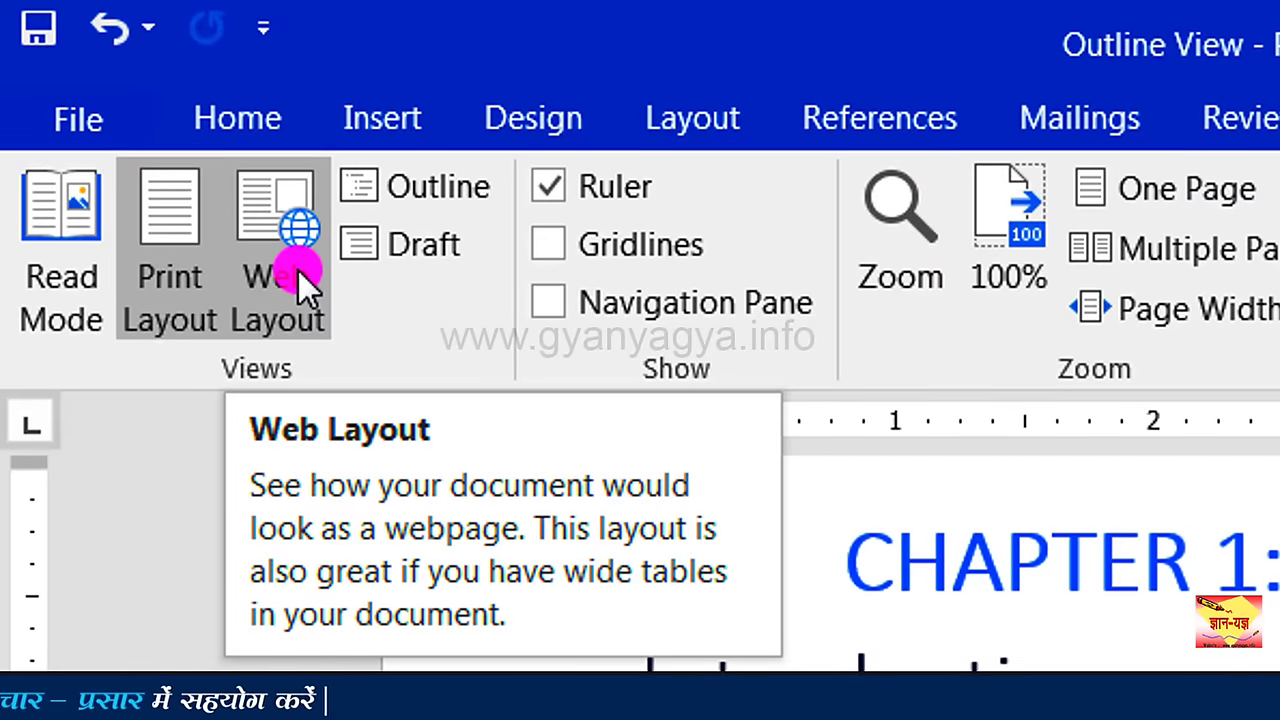
left_click(315, 304)
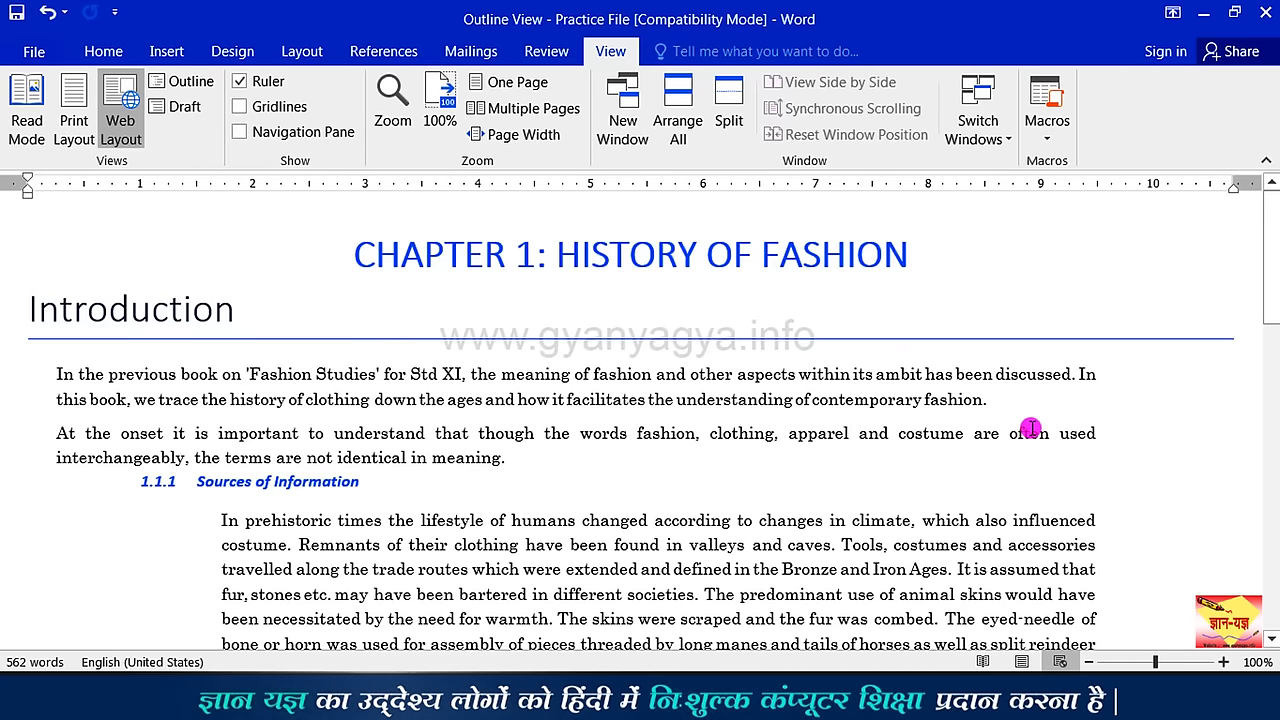
left_click(992, 399)
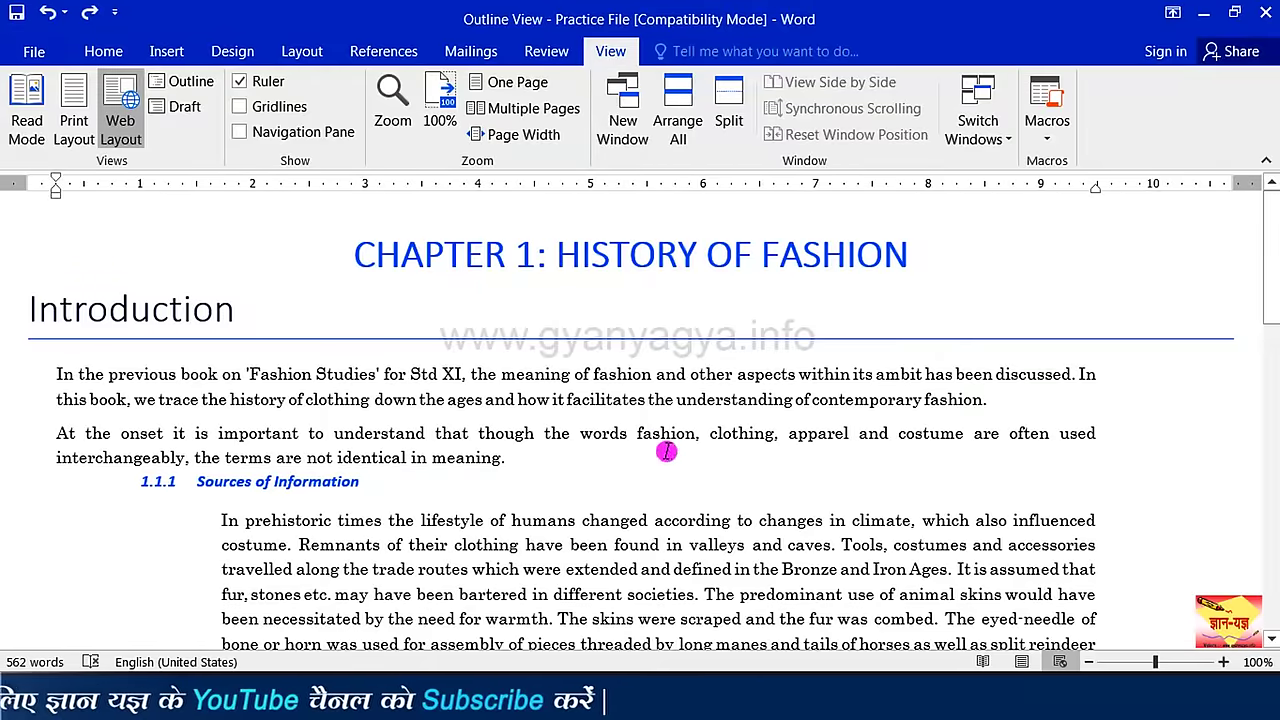
mouse_move(1275, 286)
left_mouse_down()
mouse_move(1250, 505)
mouse_move(1268, 598)
left_mouse_up()
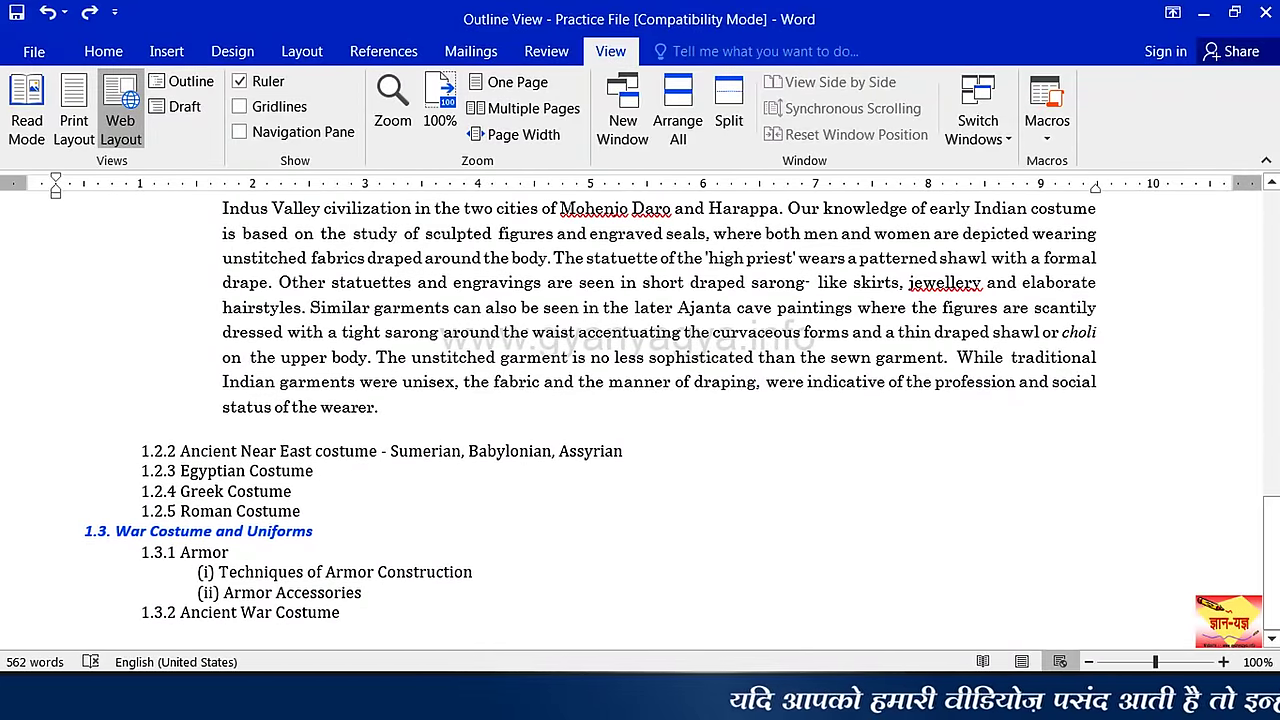
left_click_drag(1272, 606, 1268, 215)
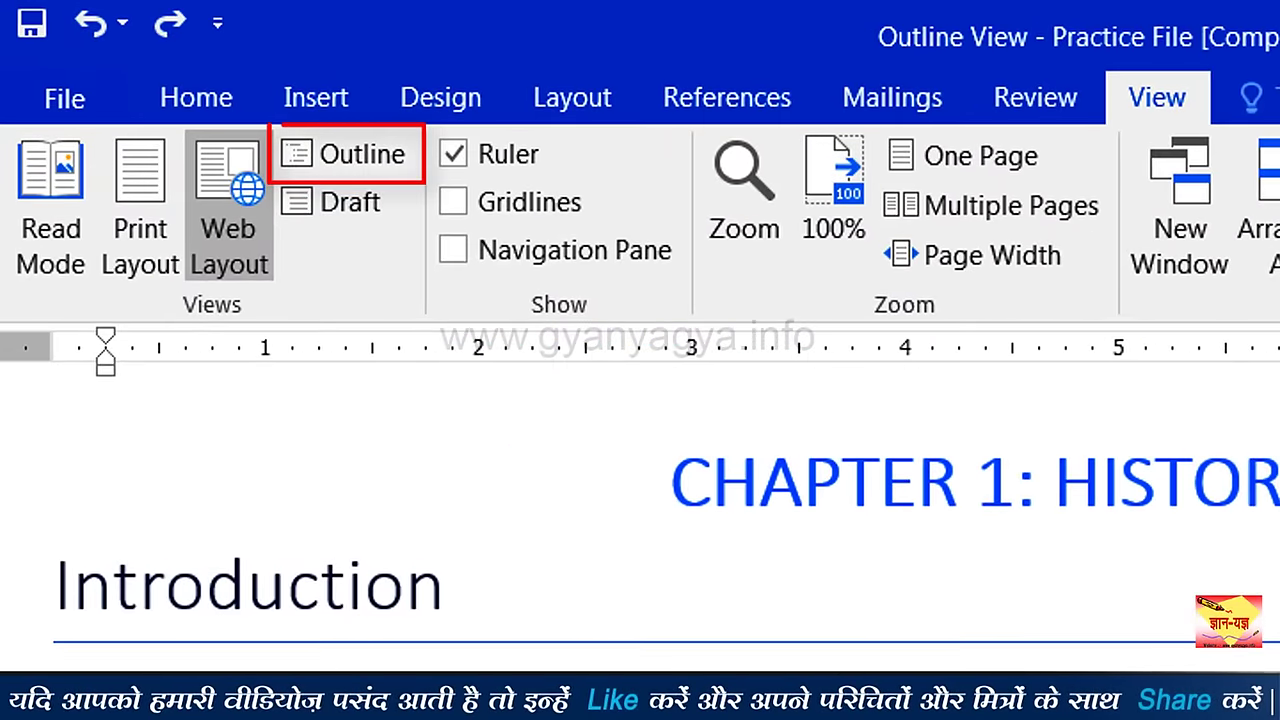
Switch to Outline view and check the levels of the Introduction and CHAPTER 1 headings.
left_click(385, 163)
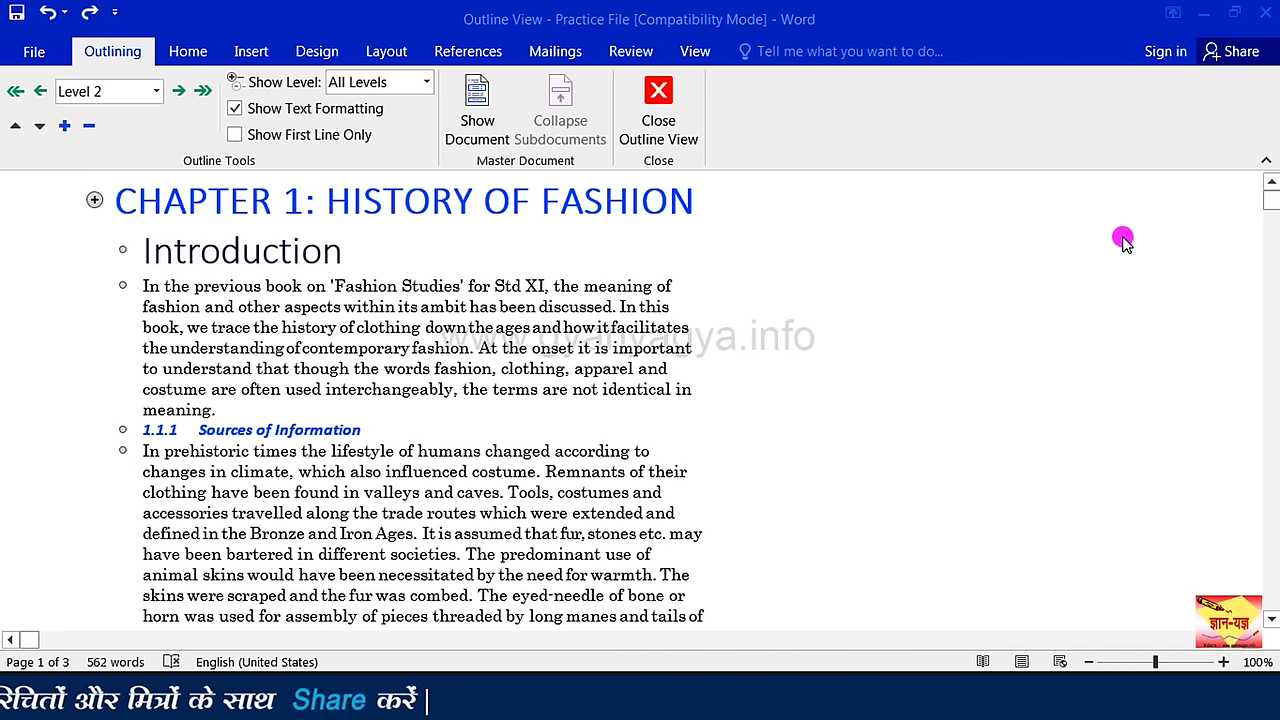
mouse_move(1273, 208)
left_mouse_down()
mouse_move(1273, 220)
mouse_move(1273, 192)
left_mouse_up()
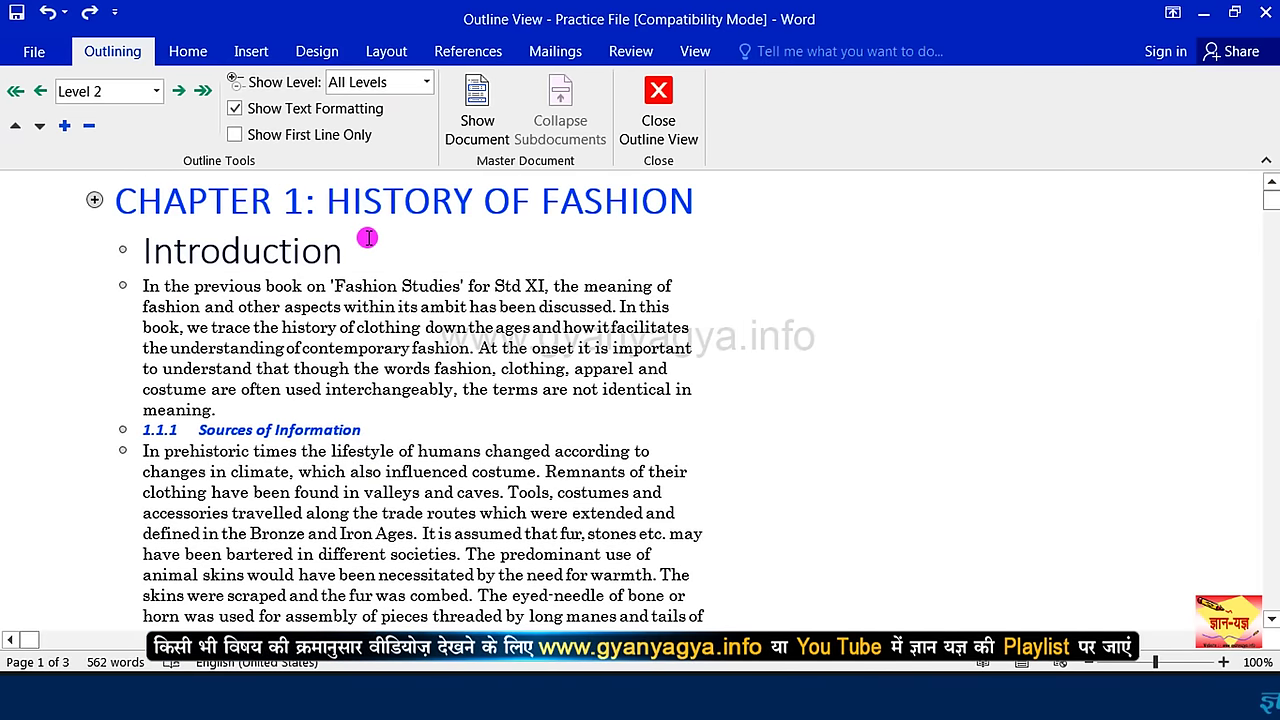
left_click_drag(1271, 195, 1251, 271)
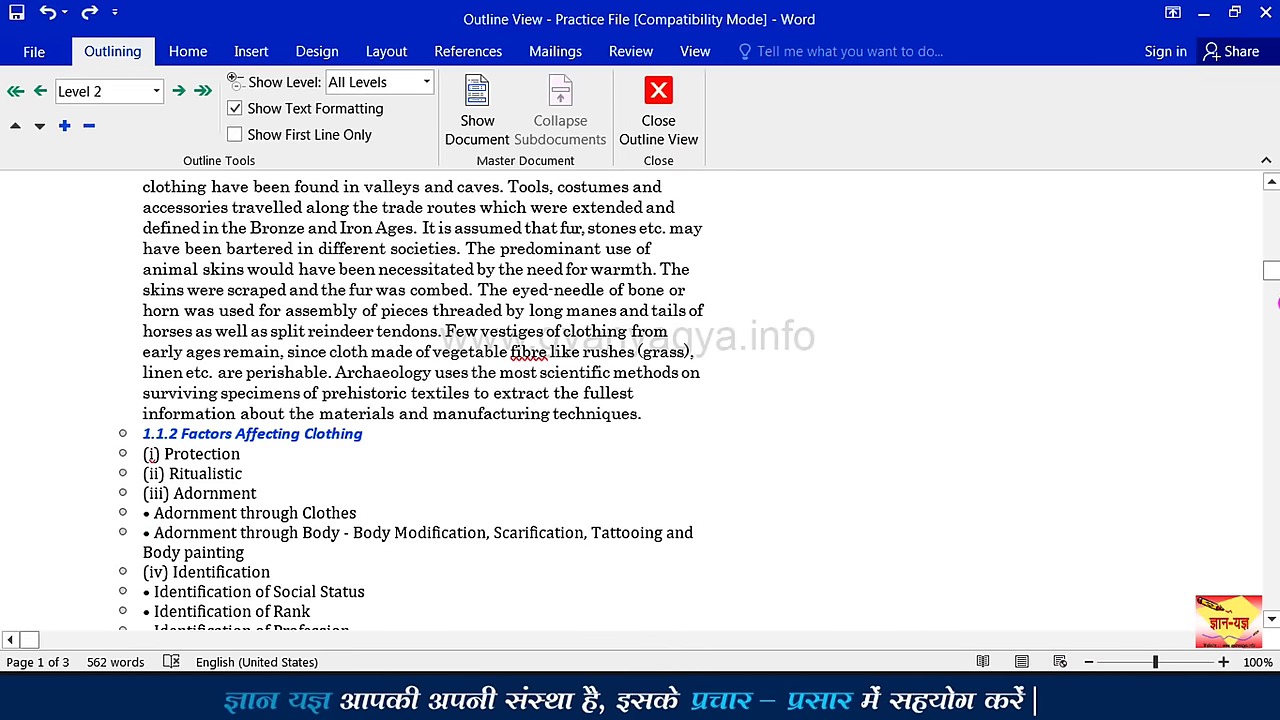
left_click_drag(1272, 288, 1271, 192)
left_click(368, 246)
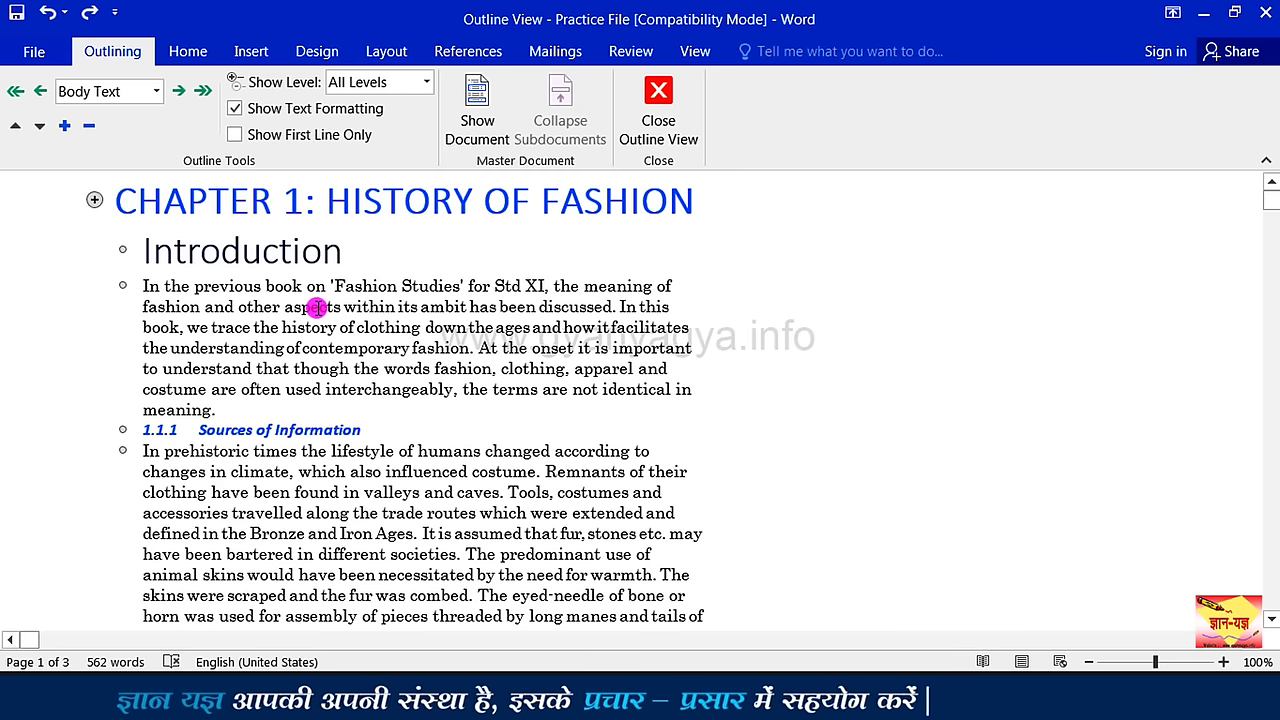
left_click(615, 212)
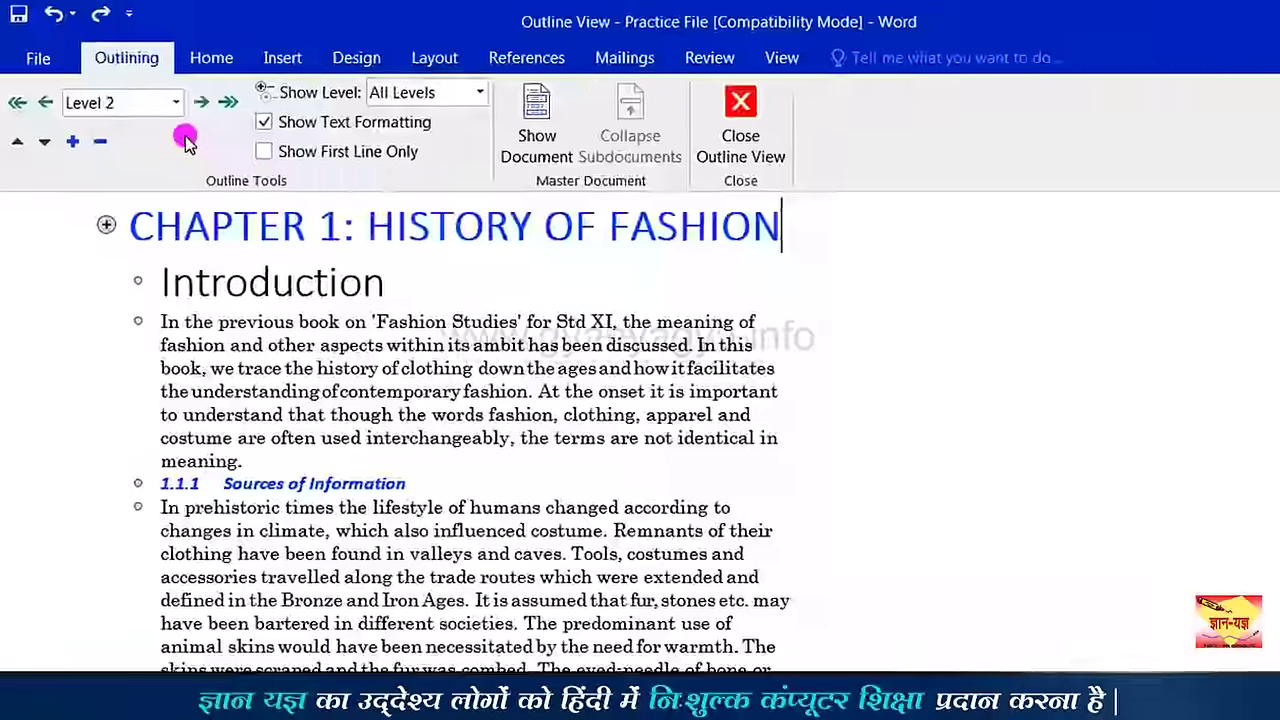
left_click(155, 98)
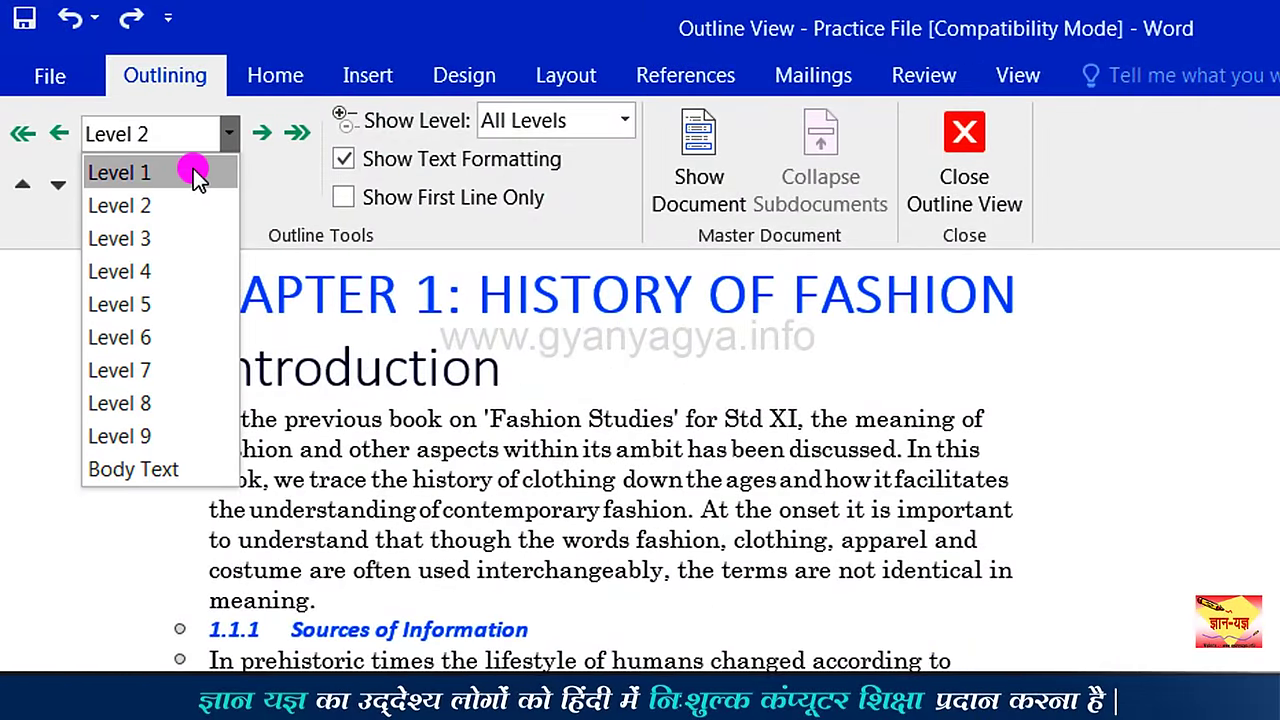
left_click(263, 185)
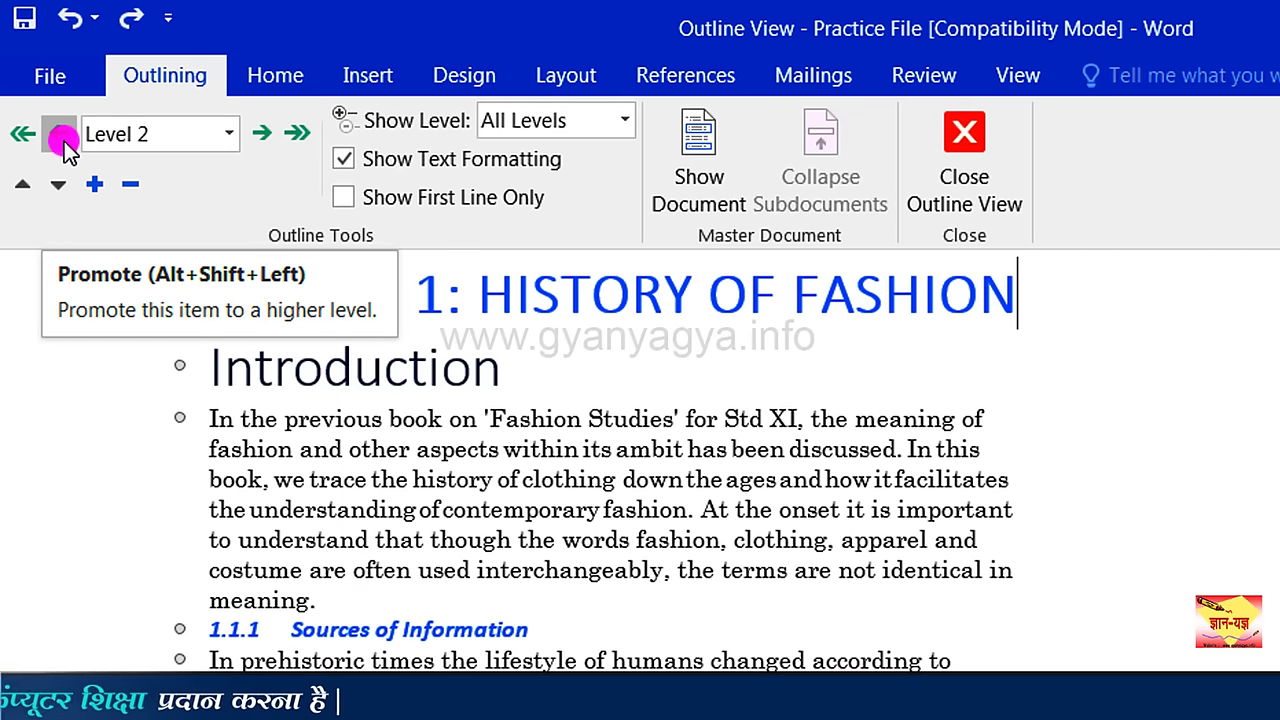
Promote the chapter heading to Level 1 and demote Introduction to a Level 2 heading.
left_click(62, 138)
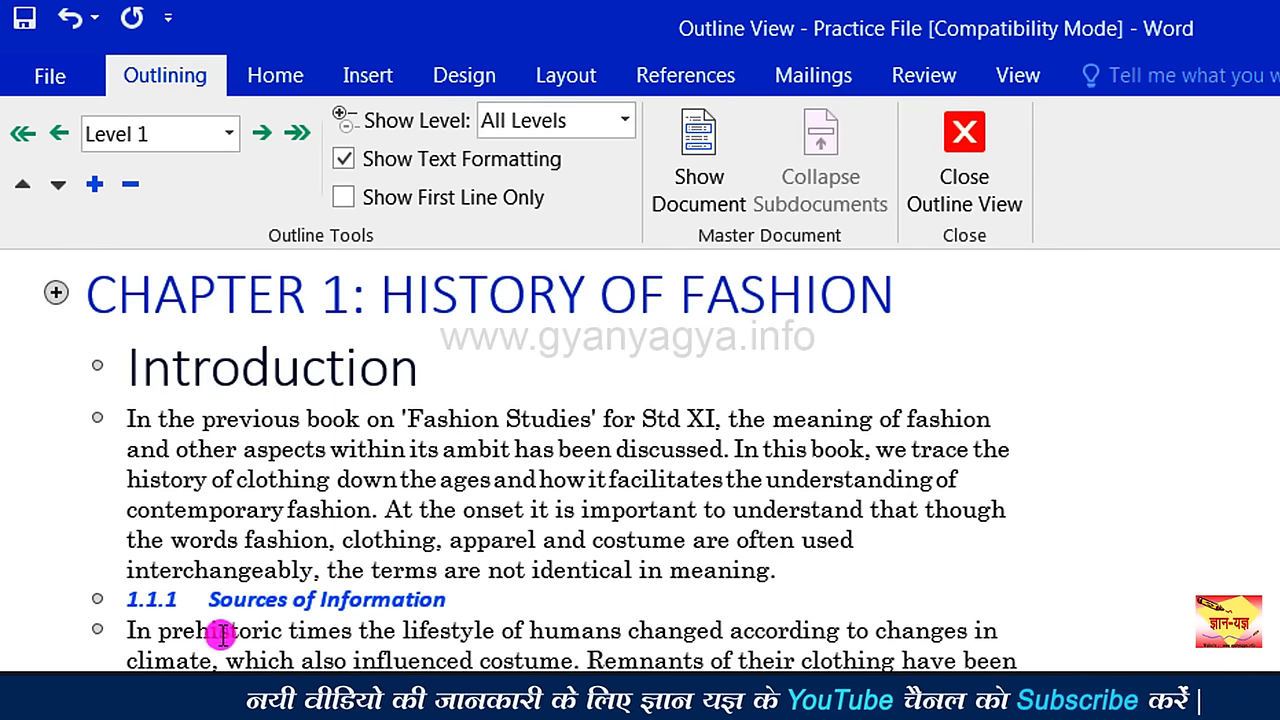
left_click(427, 372)
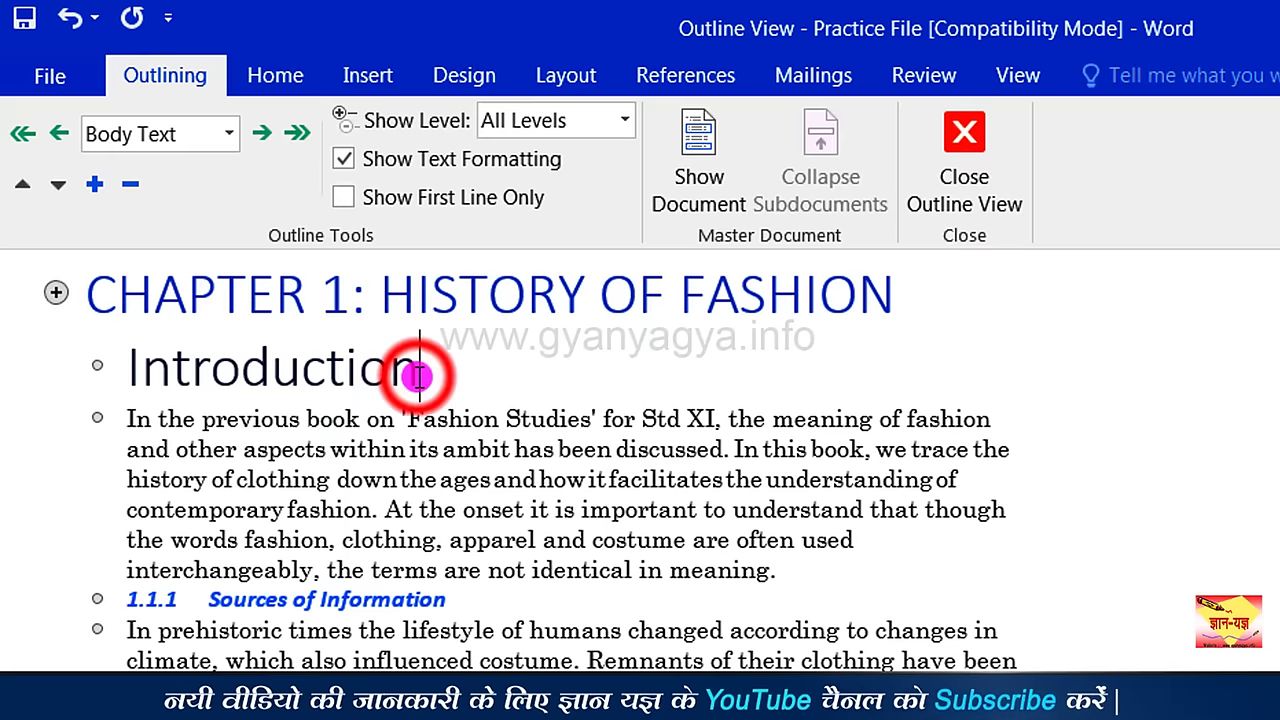
left_click(231, 141)
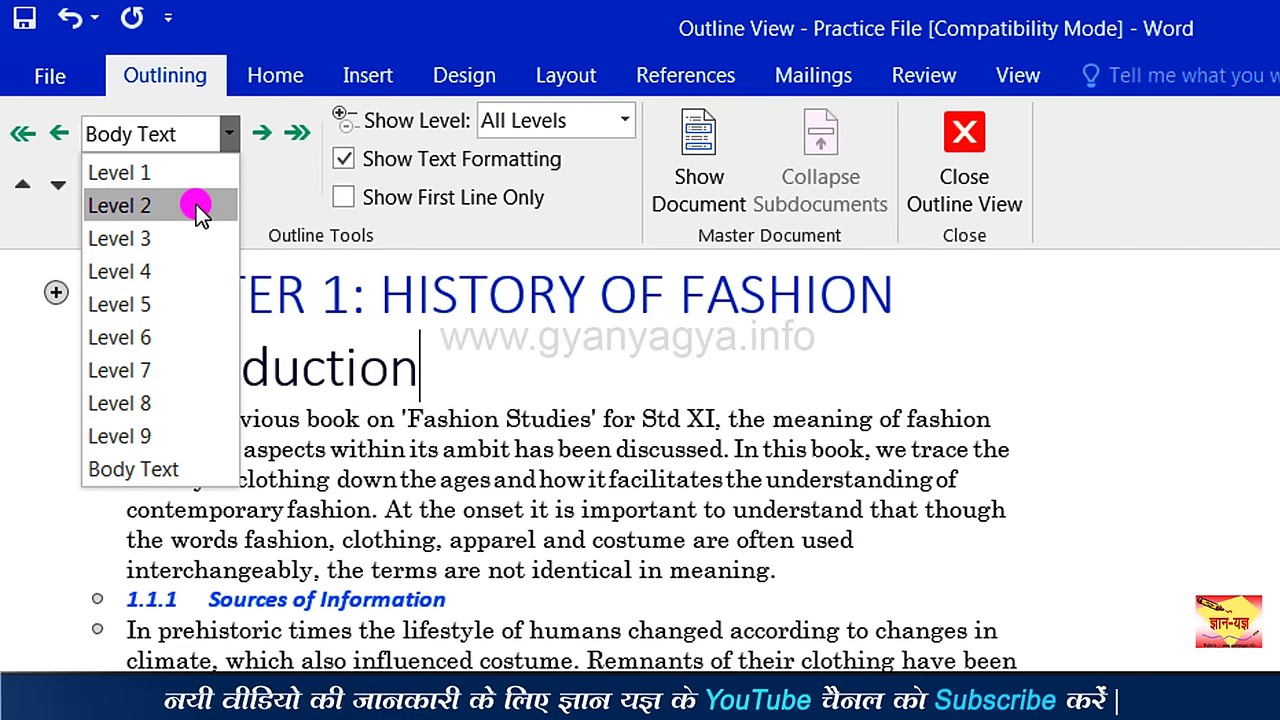
left_click(260, 136)
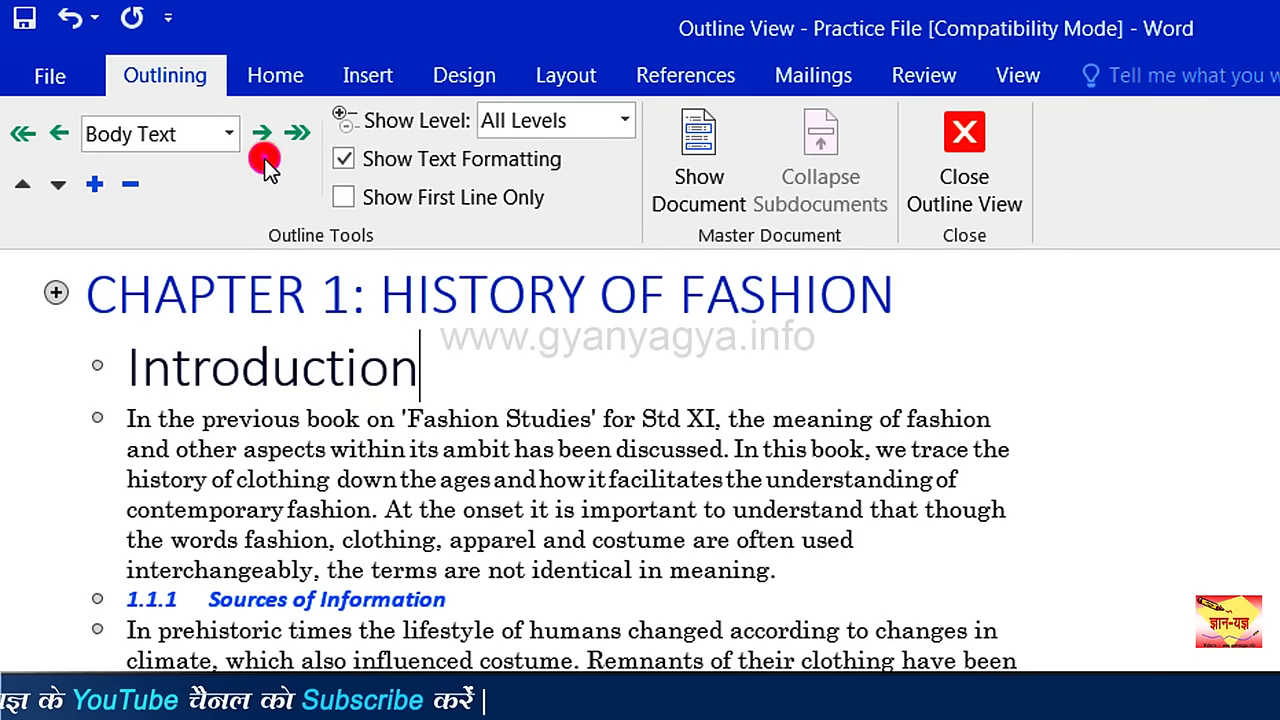
left_click(264, 140)
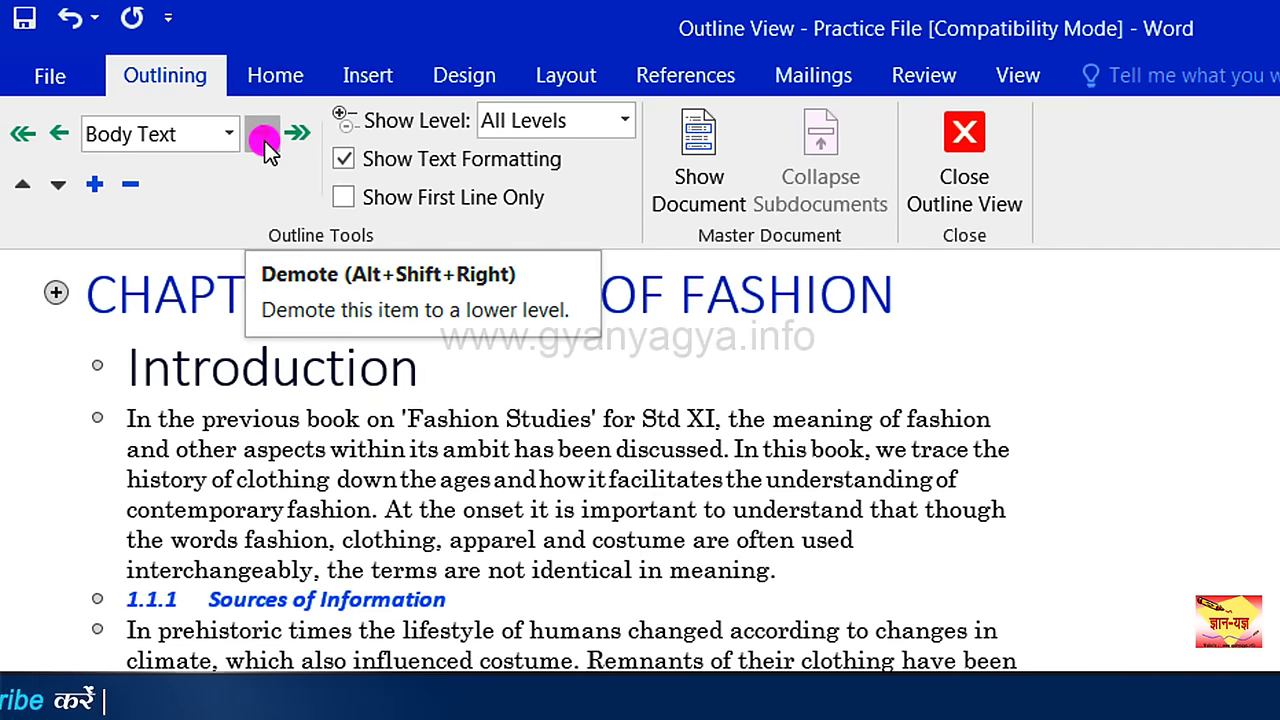
left_click(266, 141)
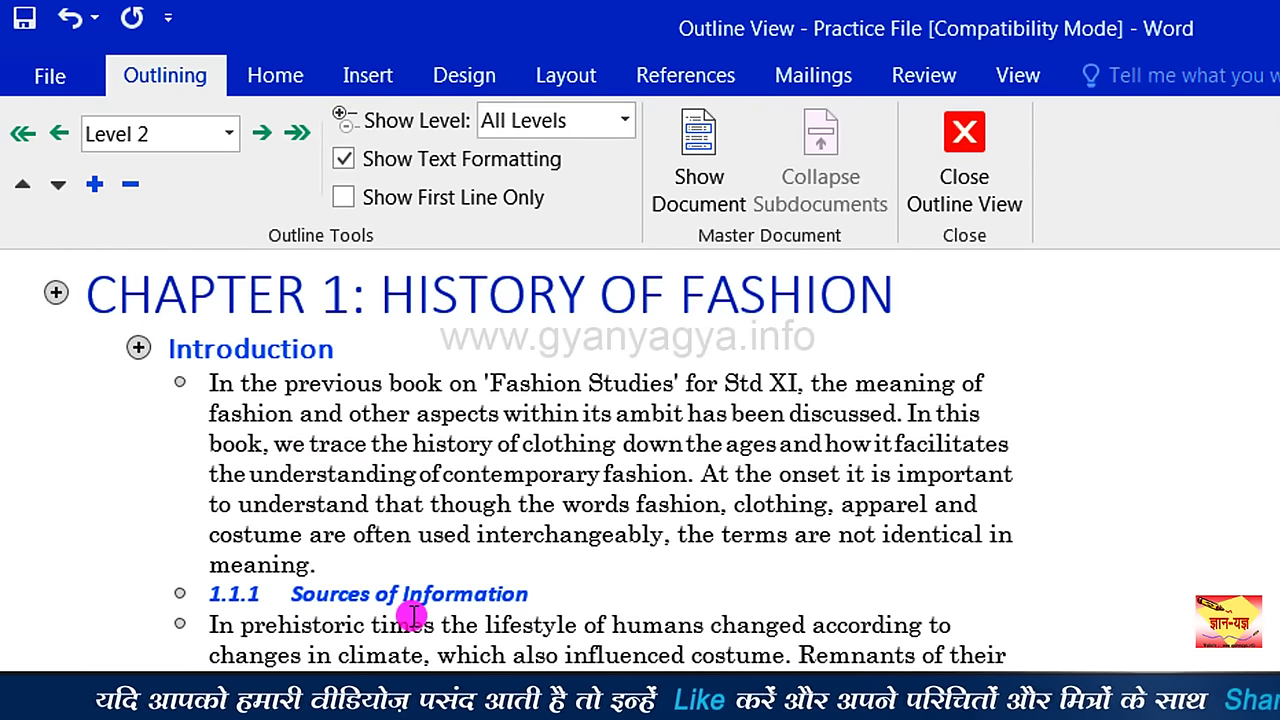
Set '1.1.1 Sources of Information' to Level 4, then go to the 1.1.2 heading.
left_click(535, 595)
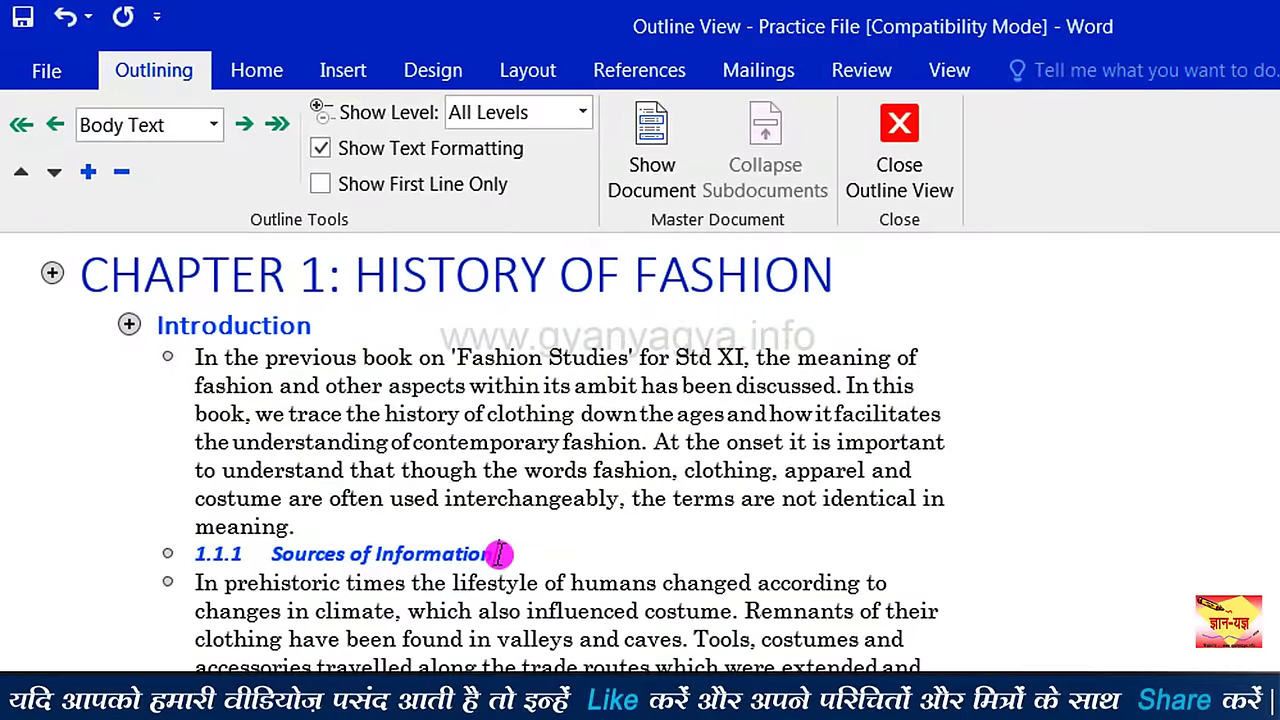
left_click(213, 124)
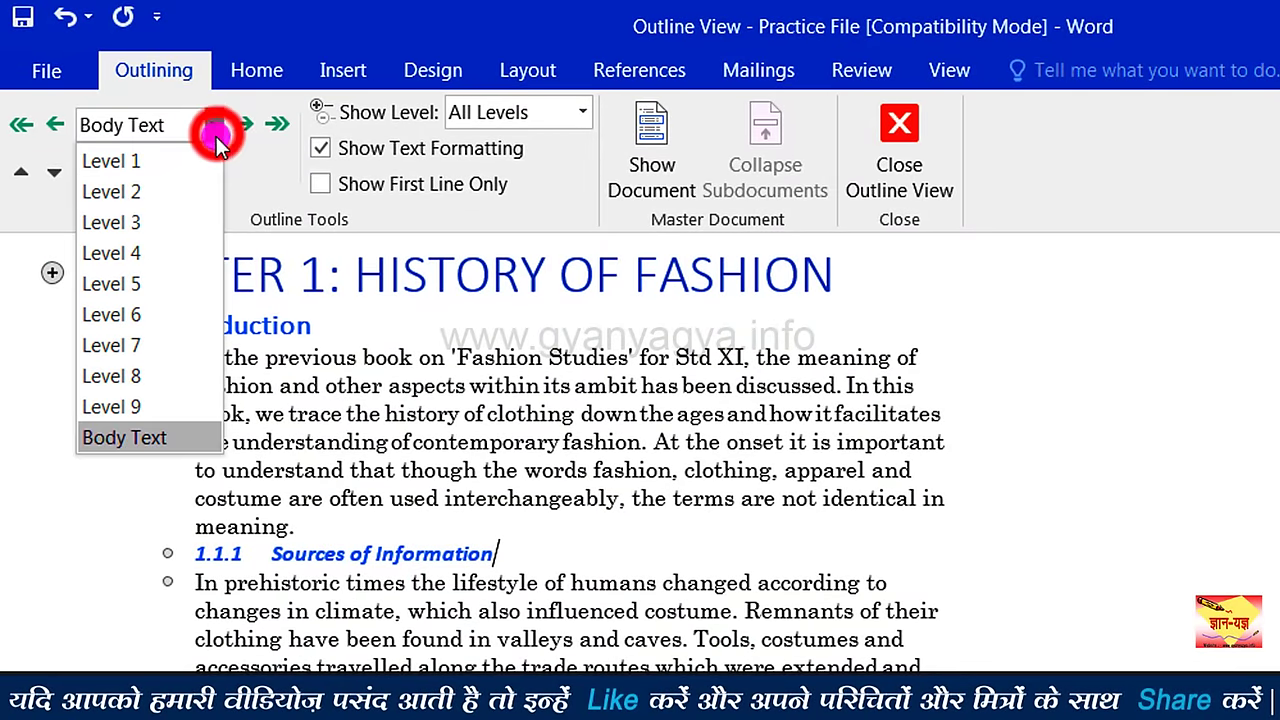
left_click(160, 254)
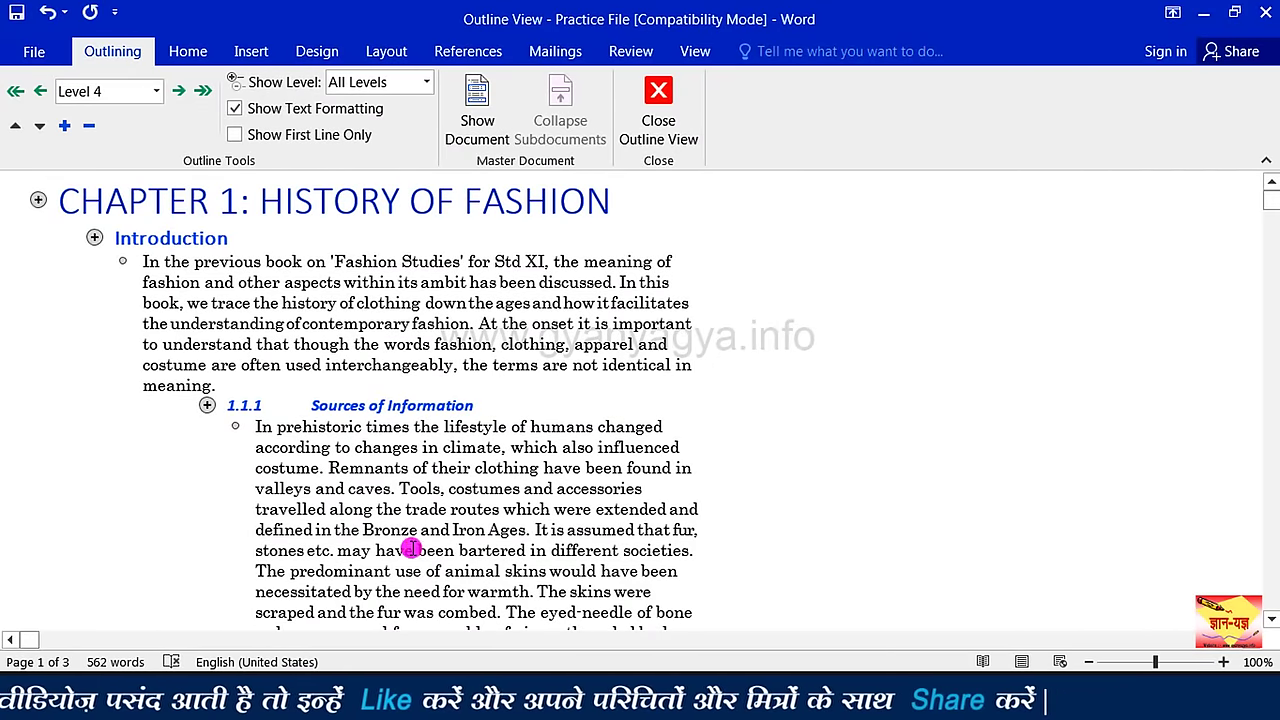
left_click(456, 567)
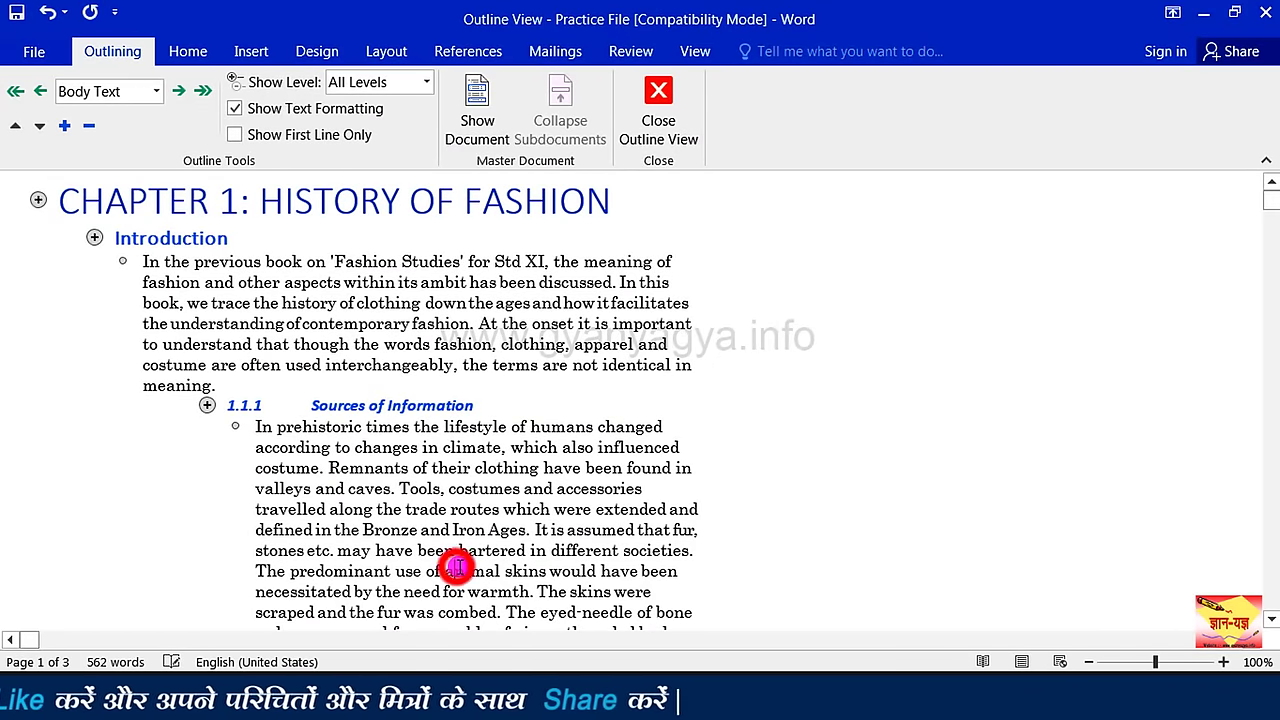
scroll(457, 566, "down", 5)
left_click(467, 311)
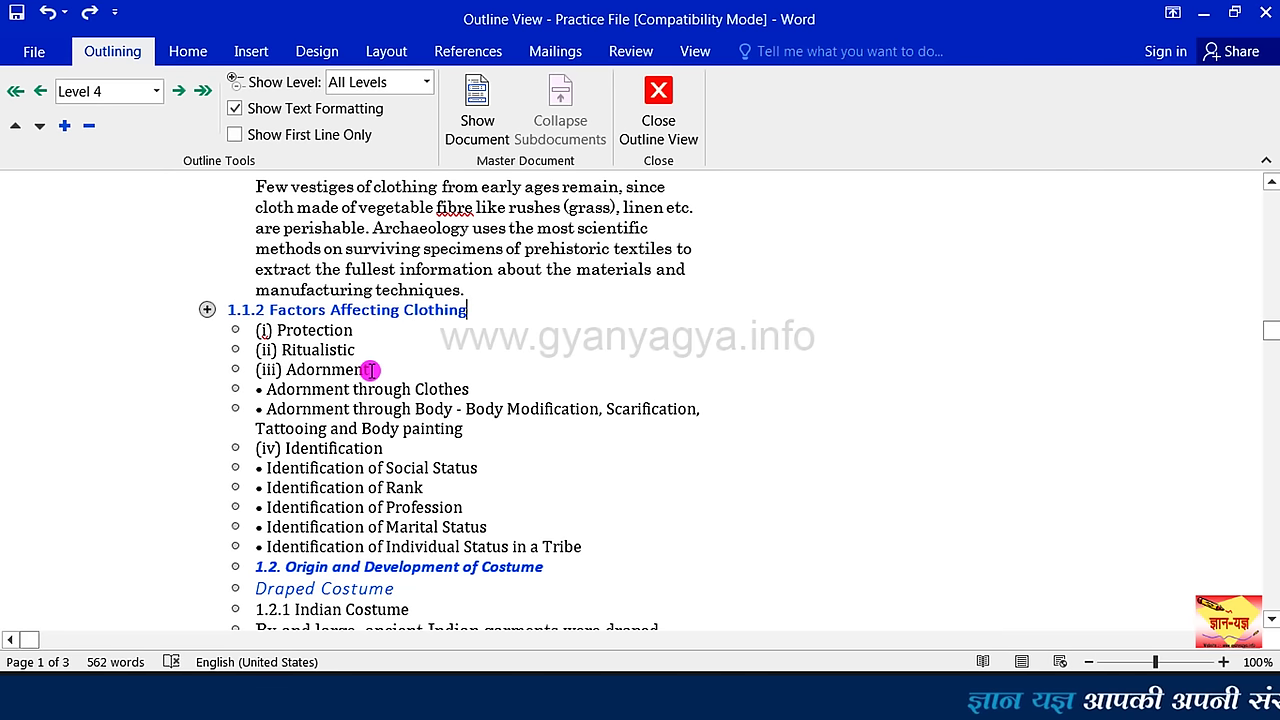
Set lines (i) Protection through (iii) Adornment to outline Level 5.
left_click_drag(370, 370, 245, 330)
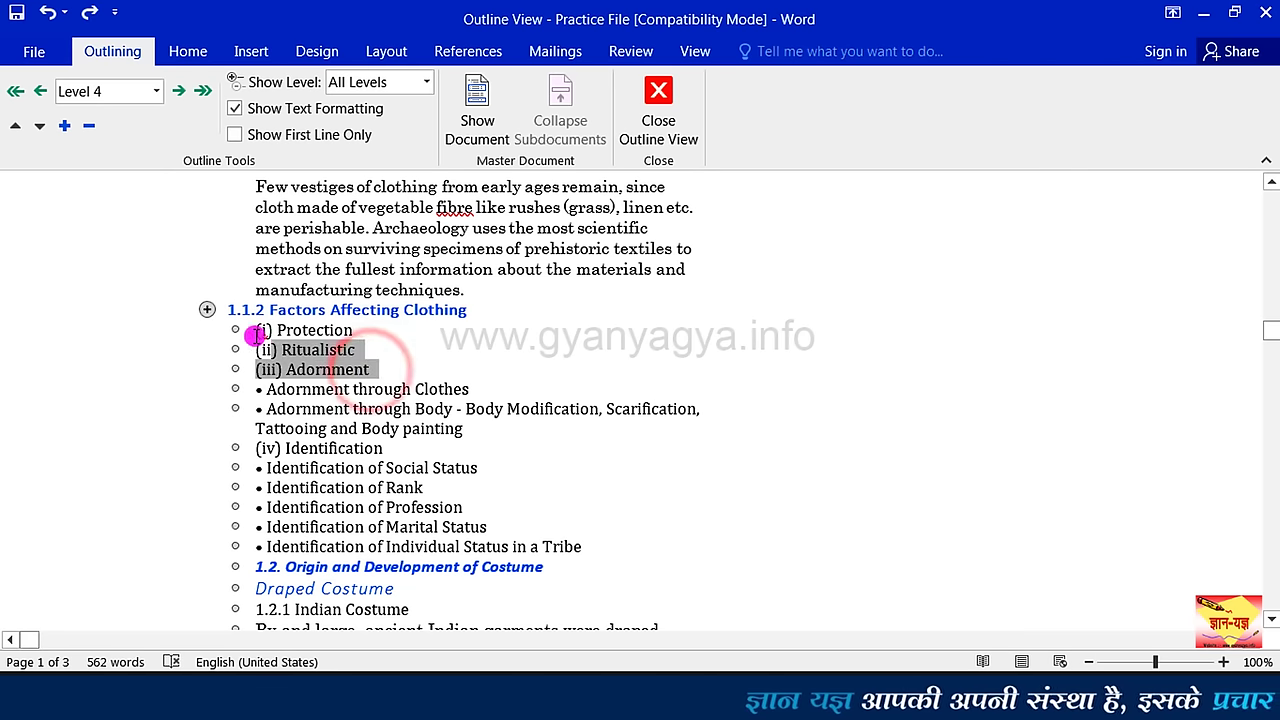
left_click(156, 91)
left_click(120, 207)
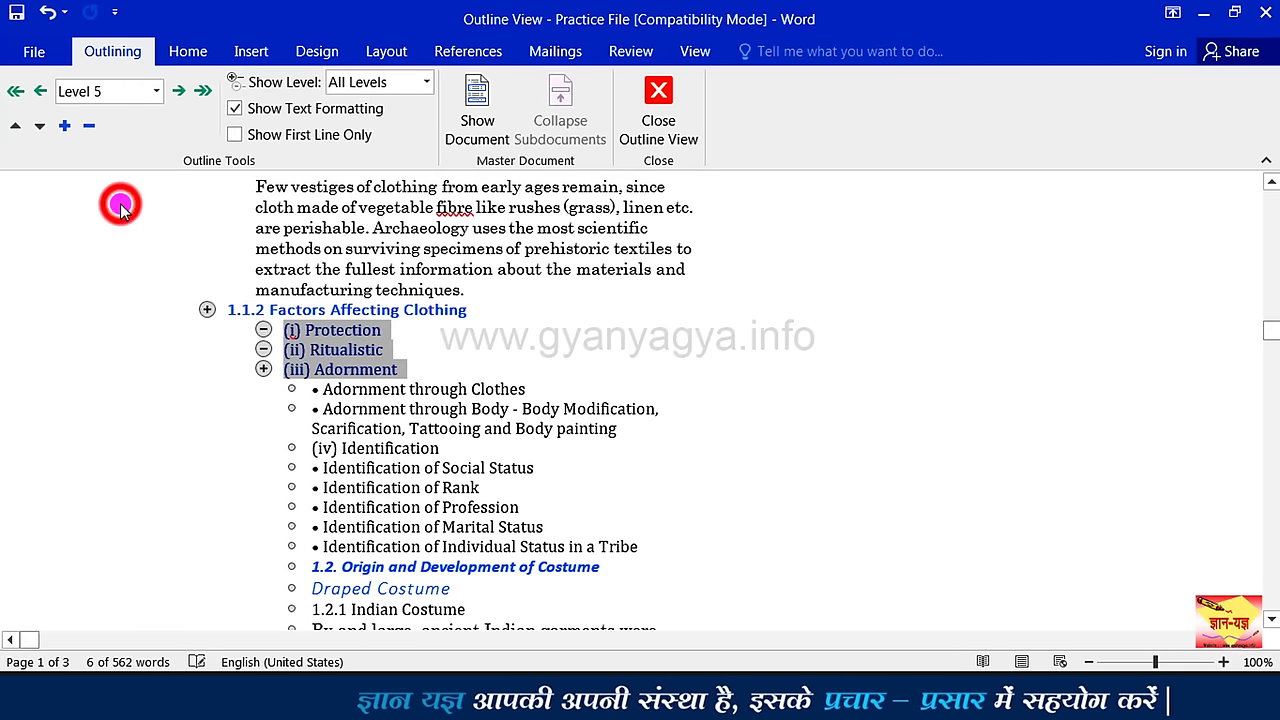
left_click(375, 420)
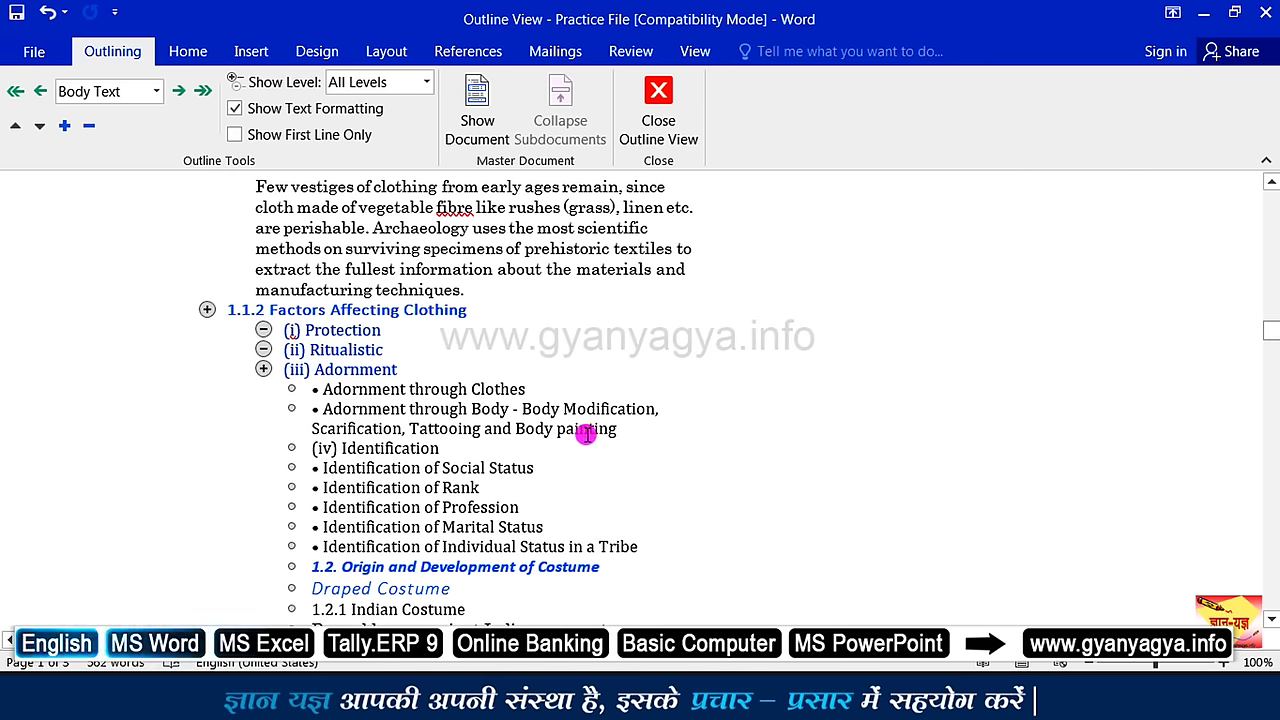
Set the two Adornment bullets to Level 6 and return to the document start.
left_click_drag(616, 430, 331, 393)
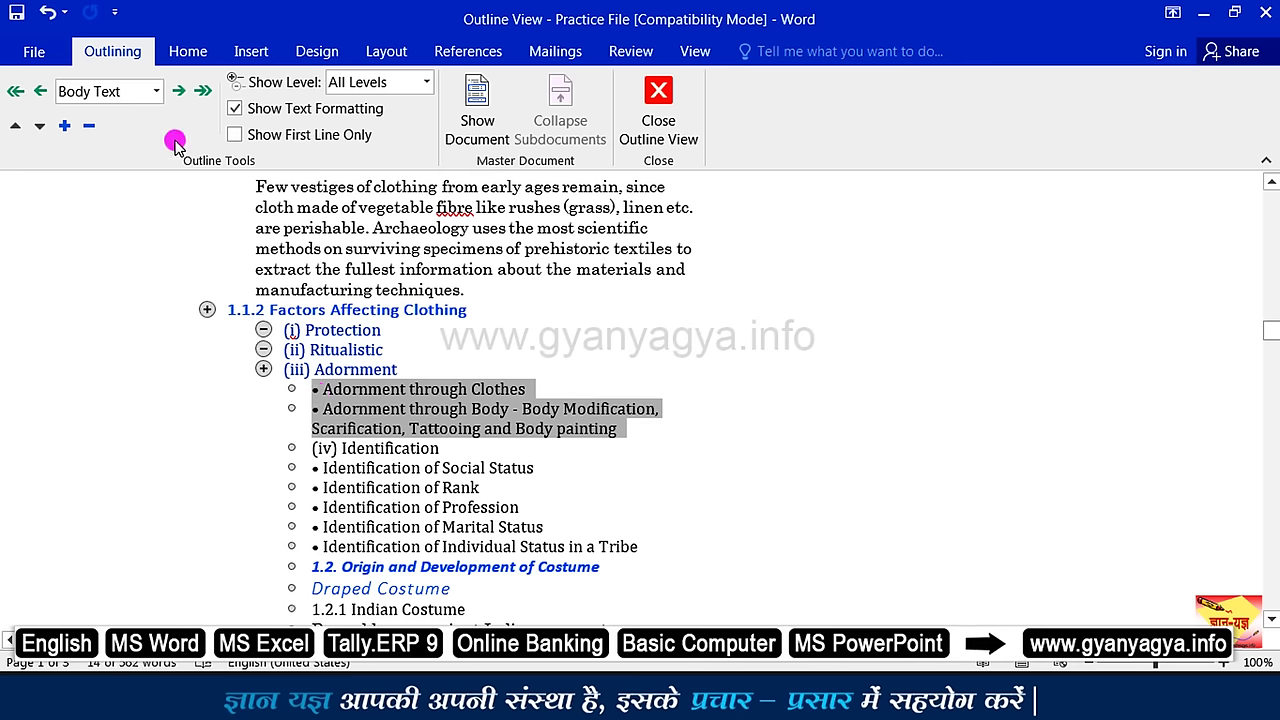
left_click(155, 91)
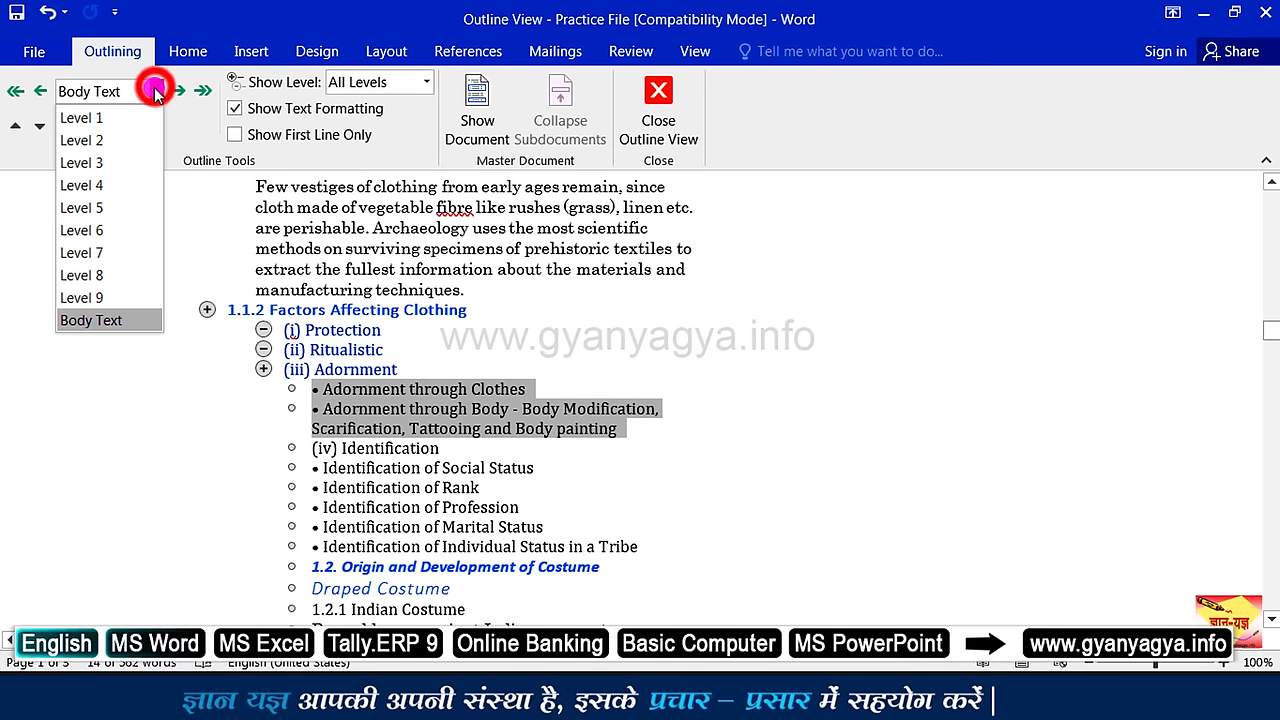
left_click(107, 230)
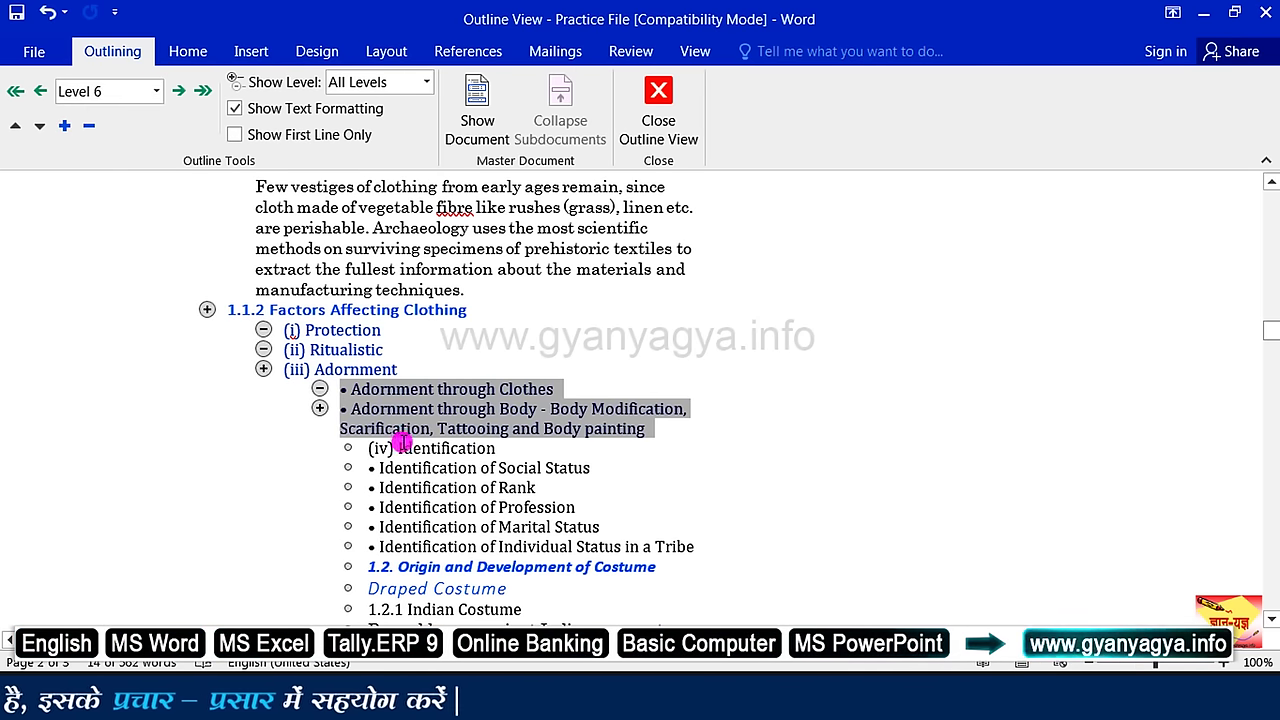
left_click(496, 452)
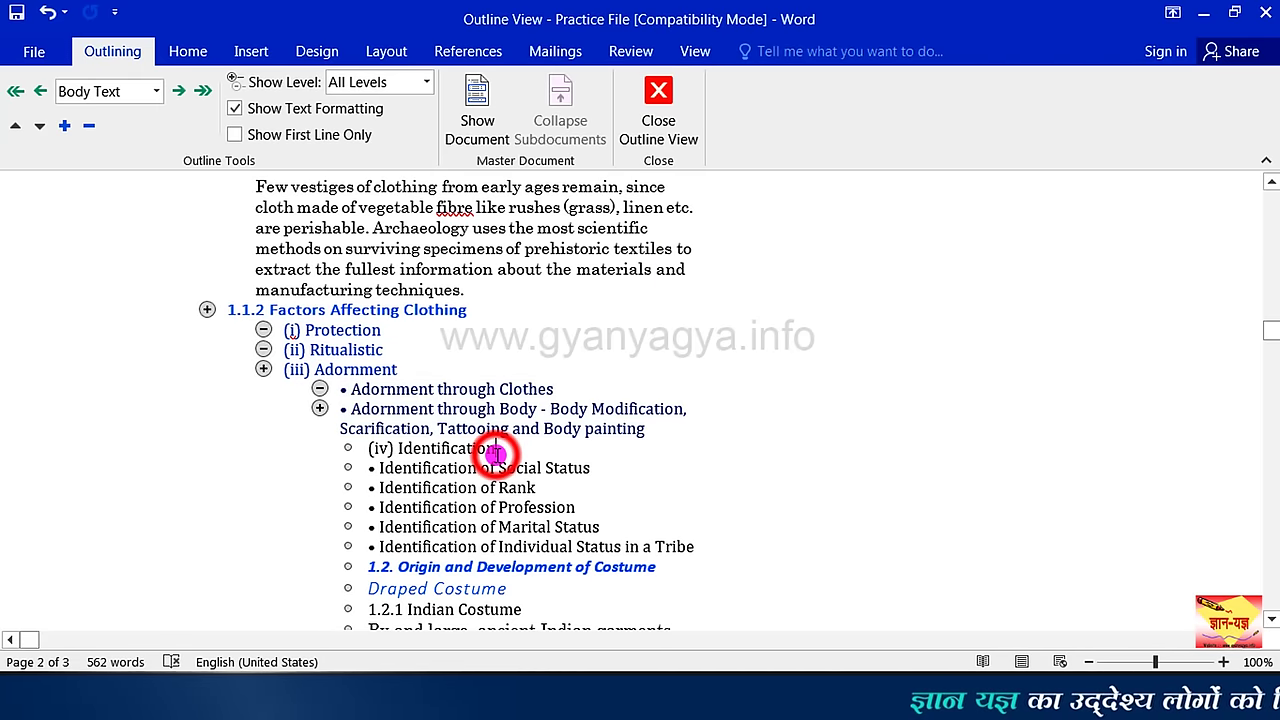
key("ctrl+Home")
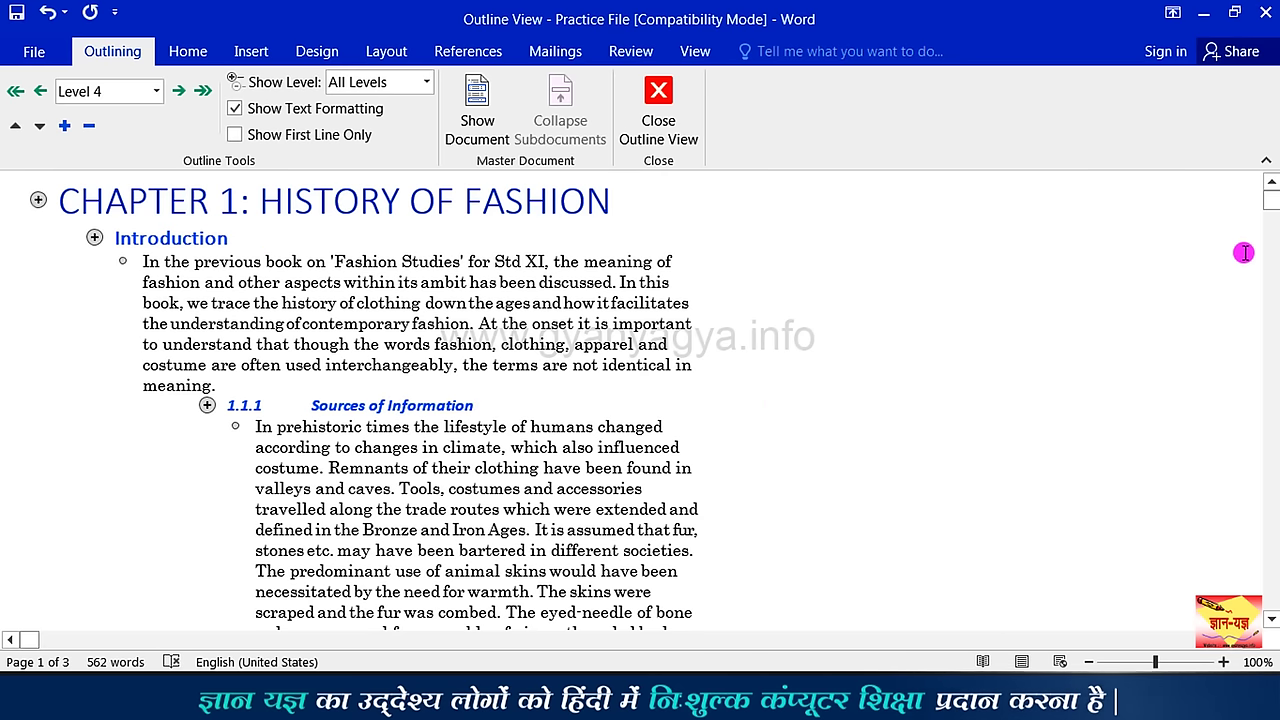
mouse_move(1272, 207)
left_mouse_down()
mouse_move(1256, 360)
mouse_move(1240, 351)
mouse_move(1208, 544)
left_mouse_up()
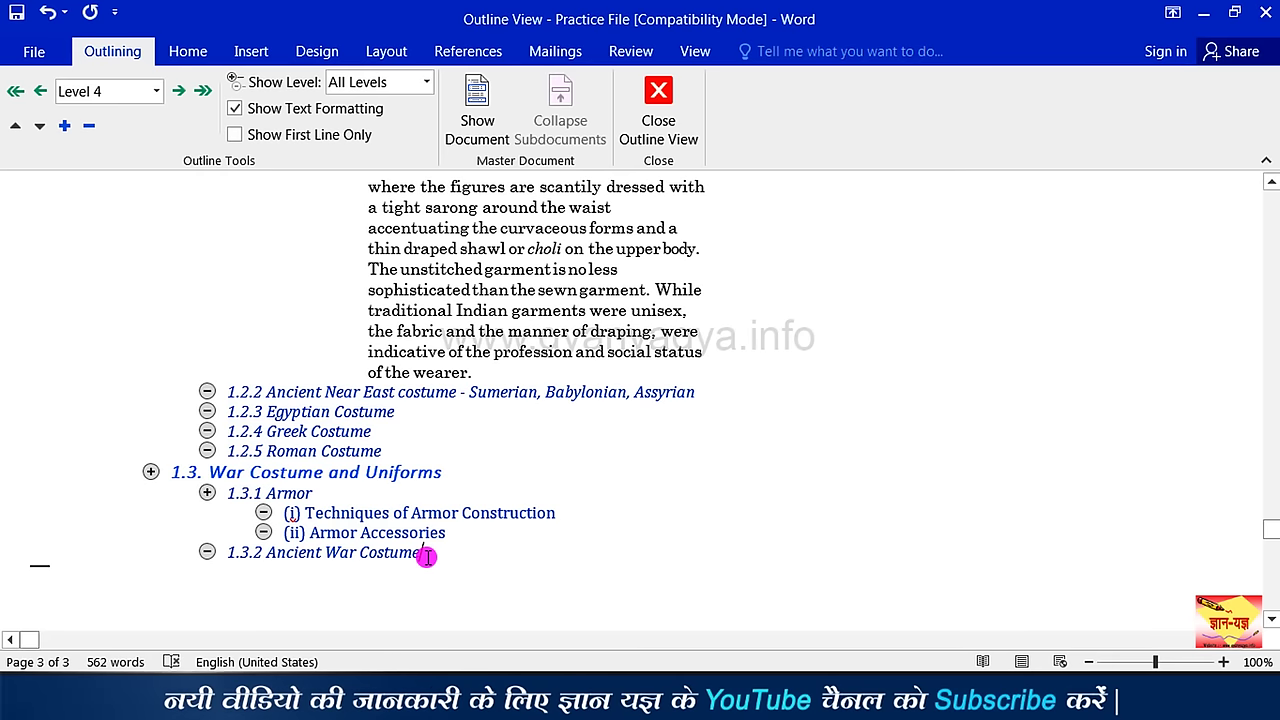
left_click(15, 130)
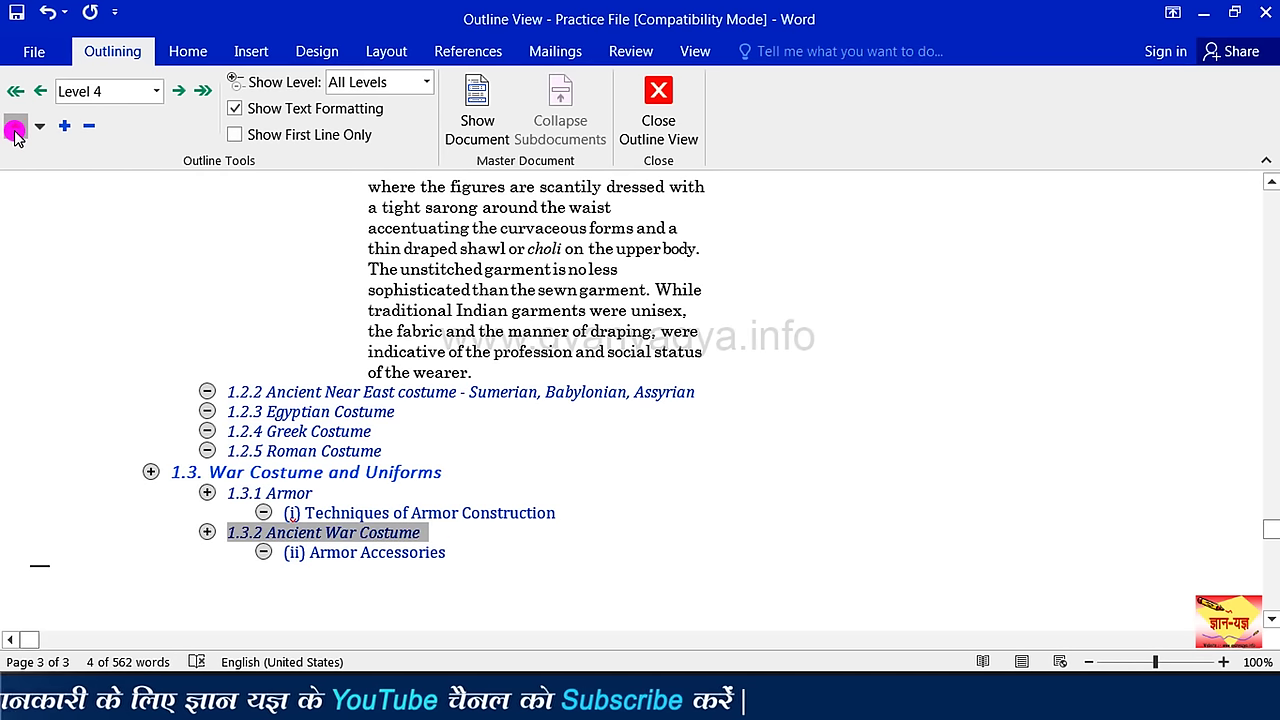
left_click(15, 130)
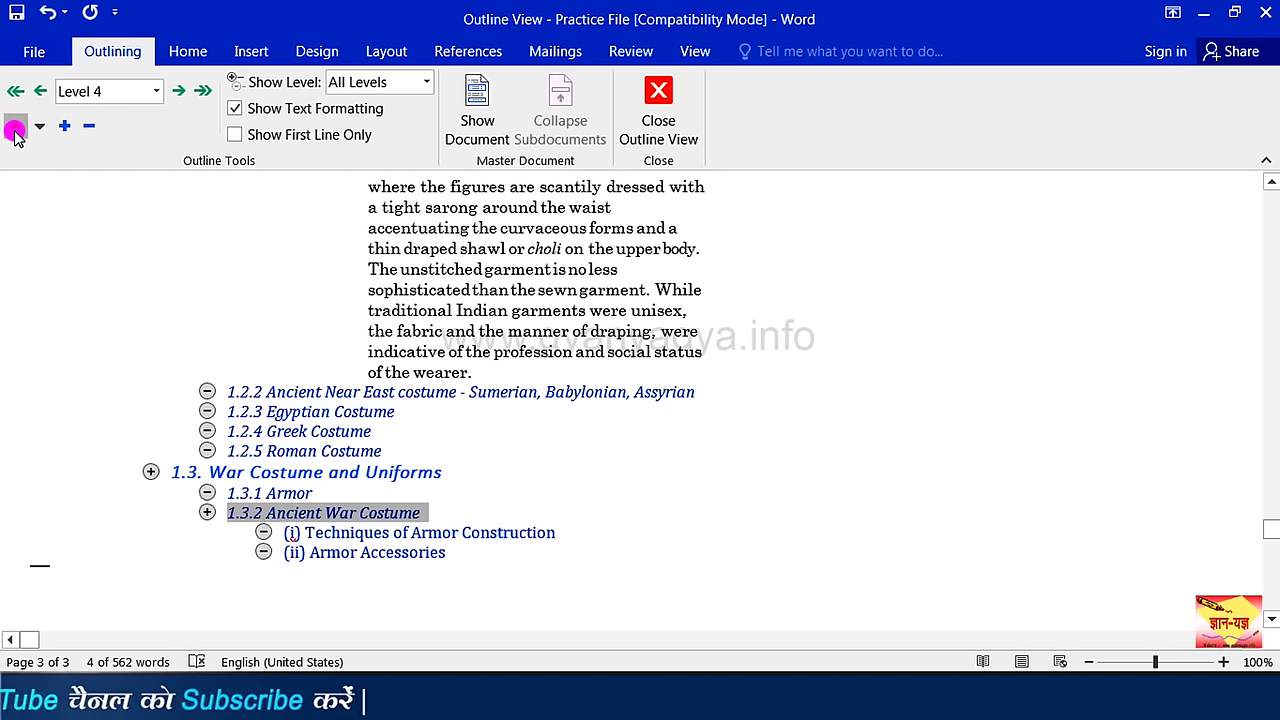
left_click(15, 130)
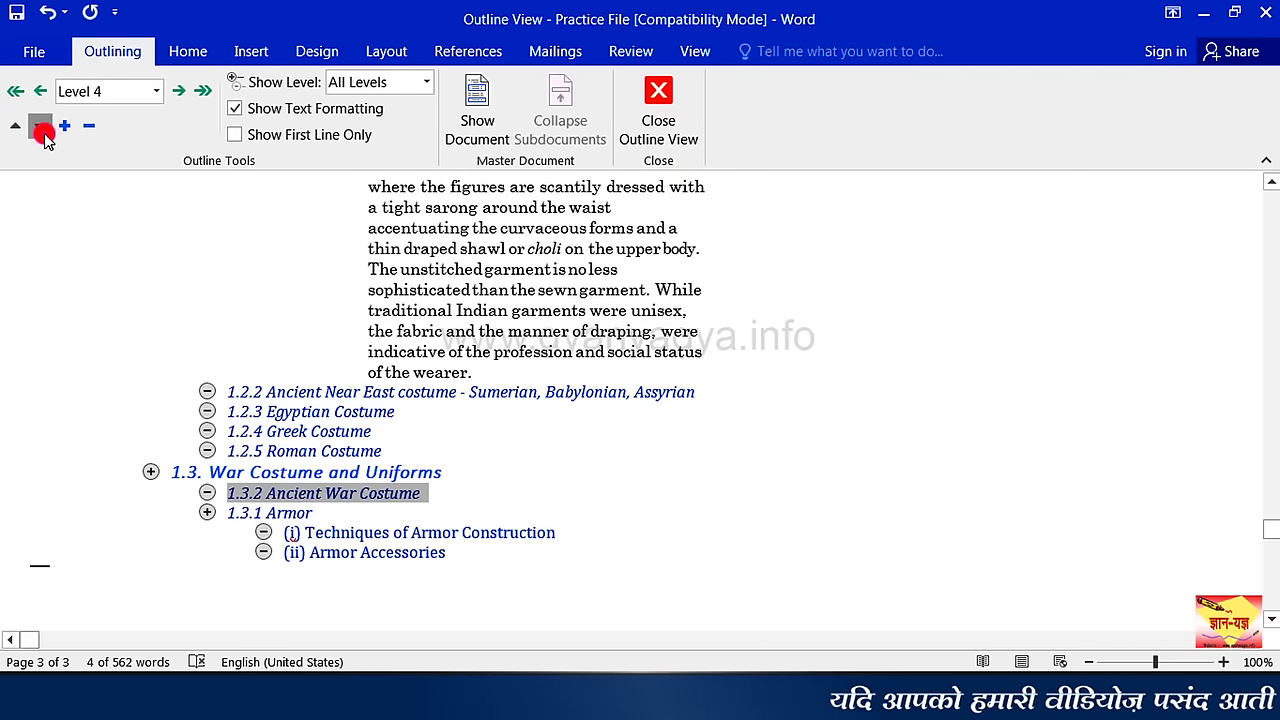
left_click(42, 130)
left_click(42, 130)
left_click(42, 130)
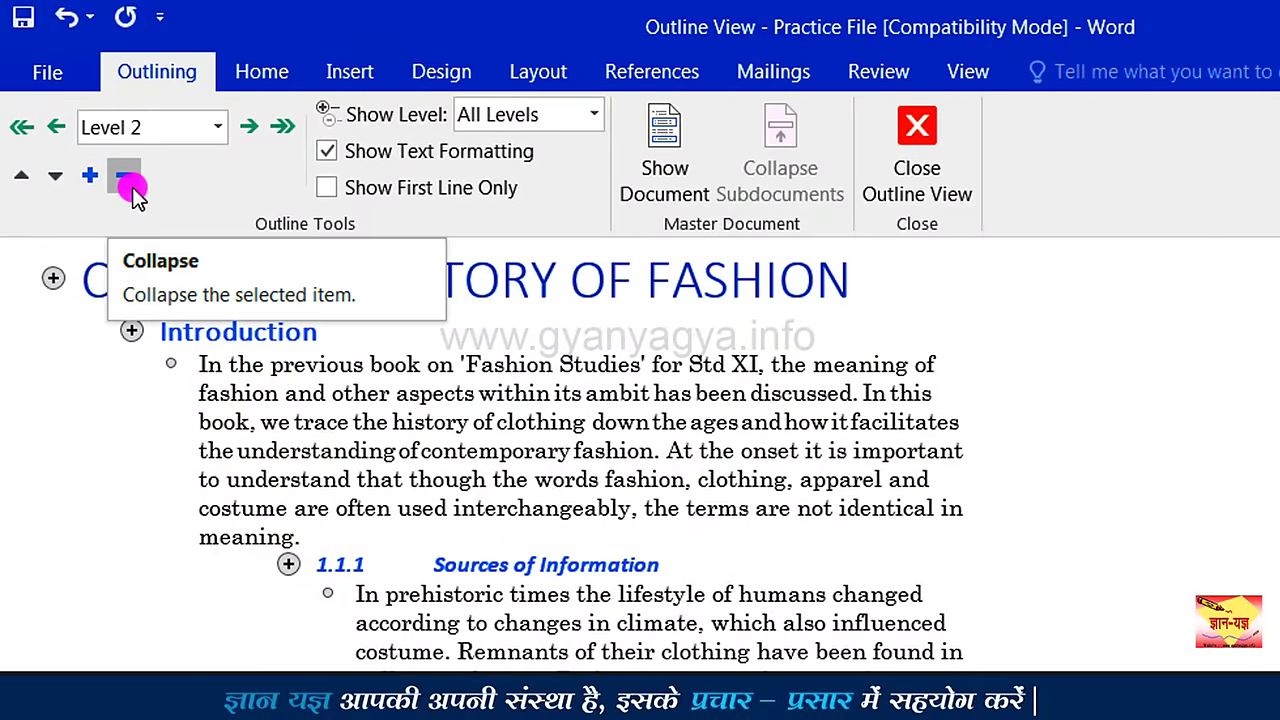
Collapse the outline under Introduction level by level down to its heading.
left_click(126, 180)
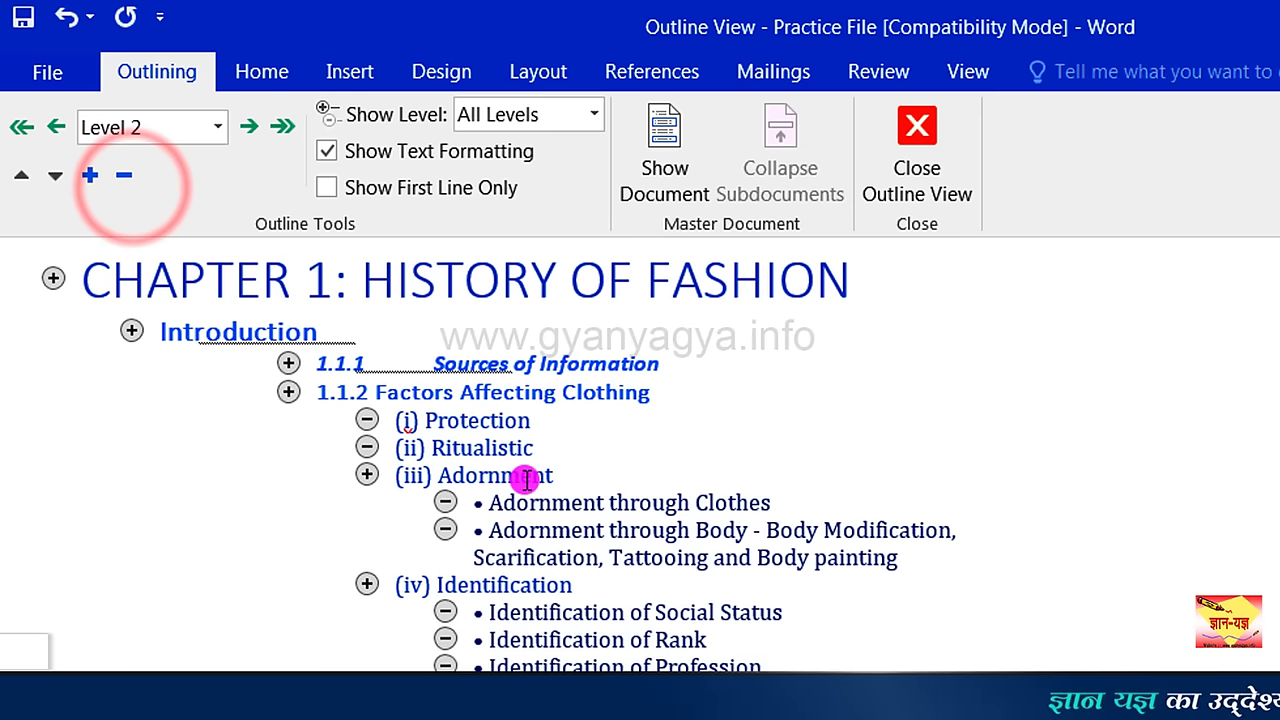
left_click(125, 176)
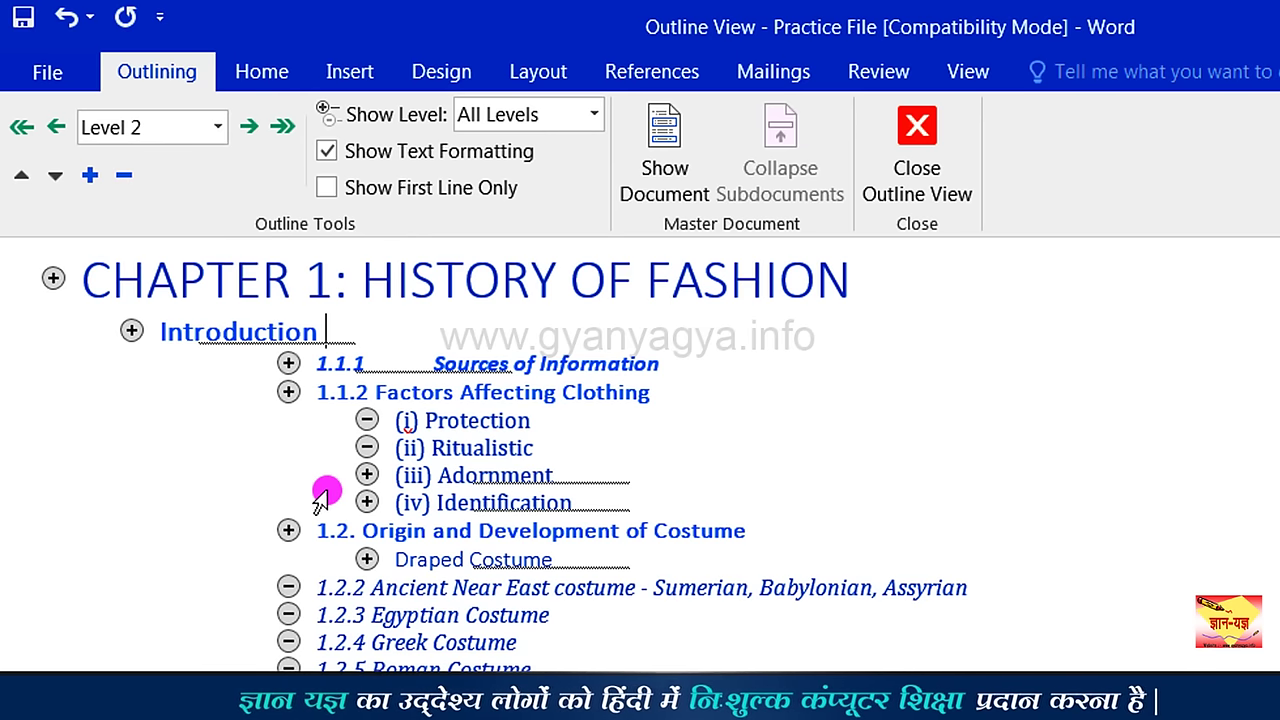
left_click(124, 178)
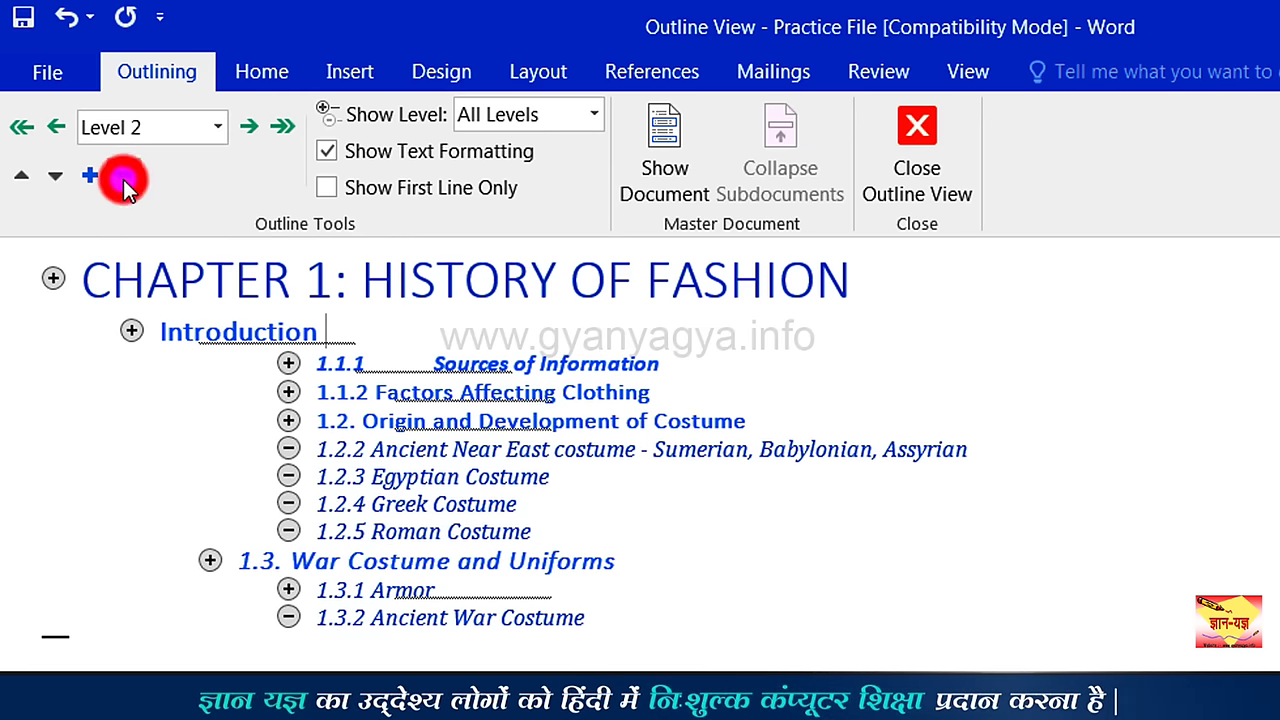
left_click(124, 178)
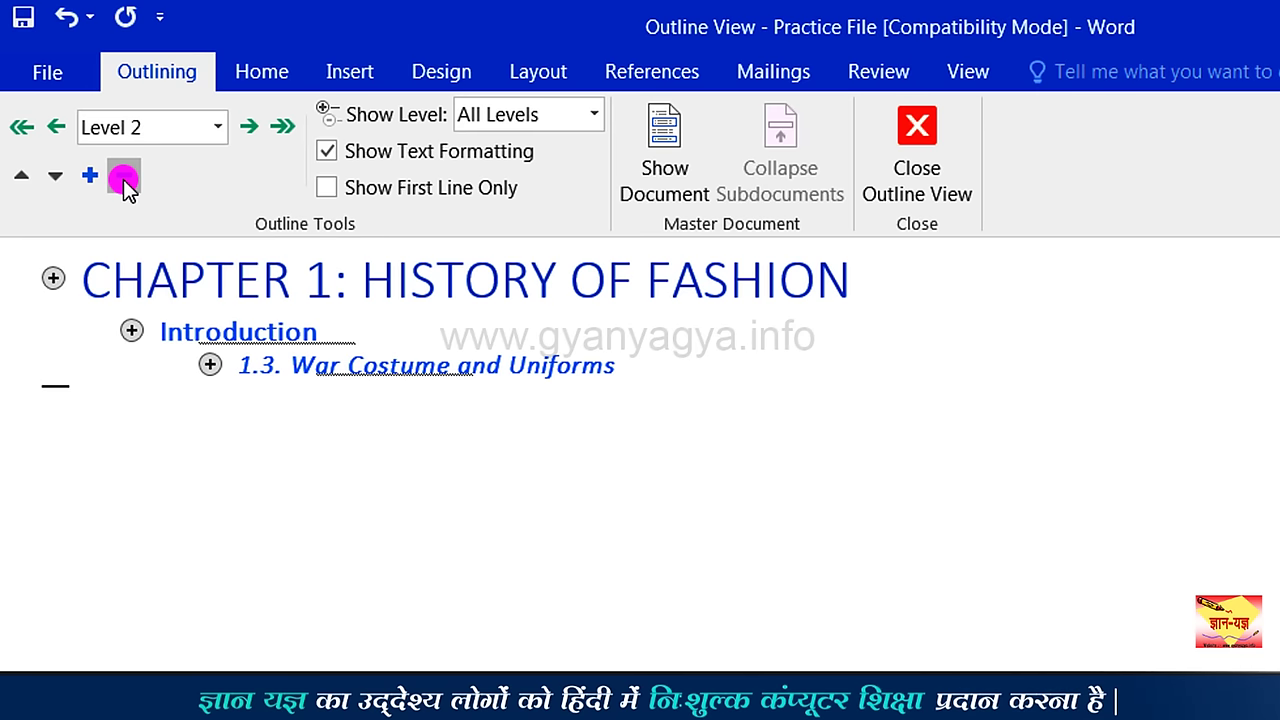
Expand Introduction four times until its subheadings and body text paragraphs reappear.
left_click(97, 180)
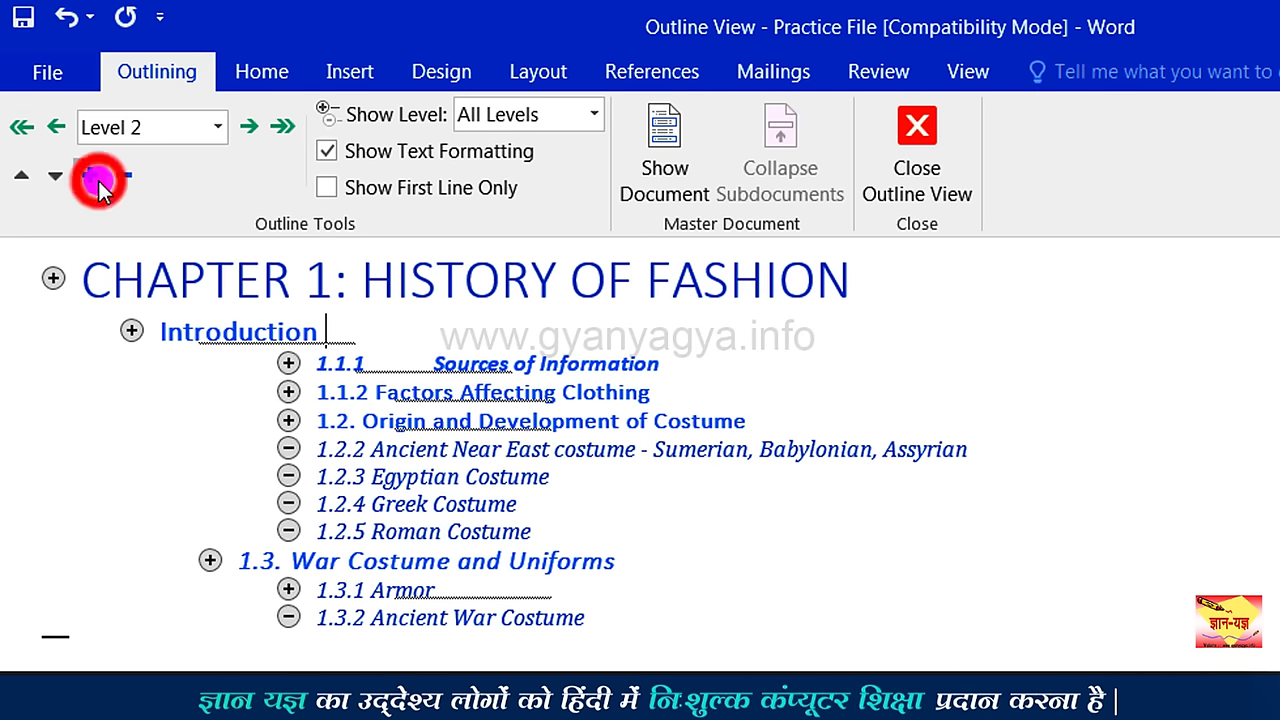
left_click(97, 180)
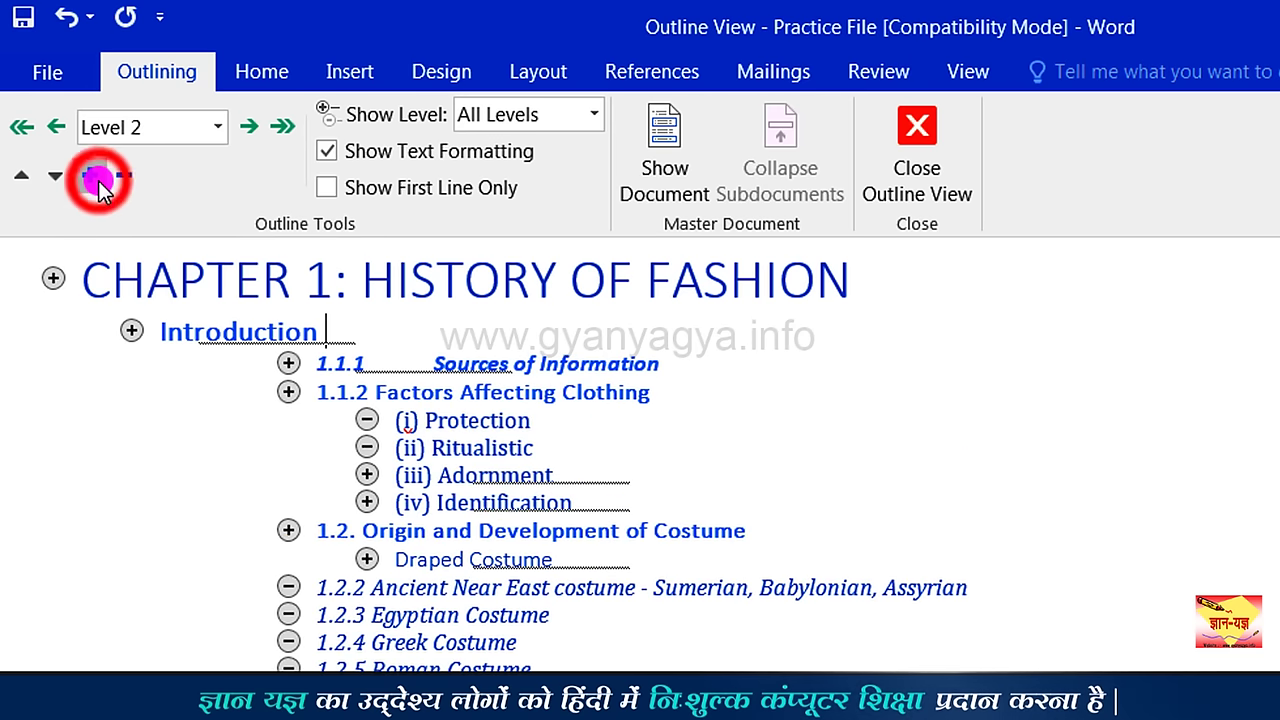
left_click(97, 180)
left_click(97, 180)
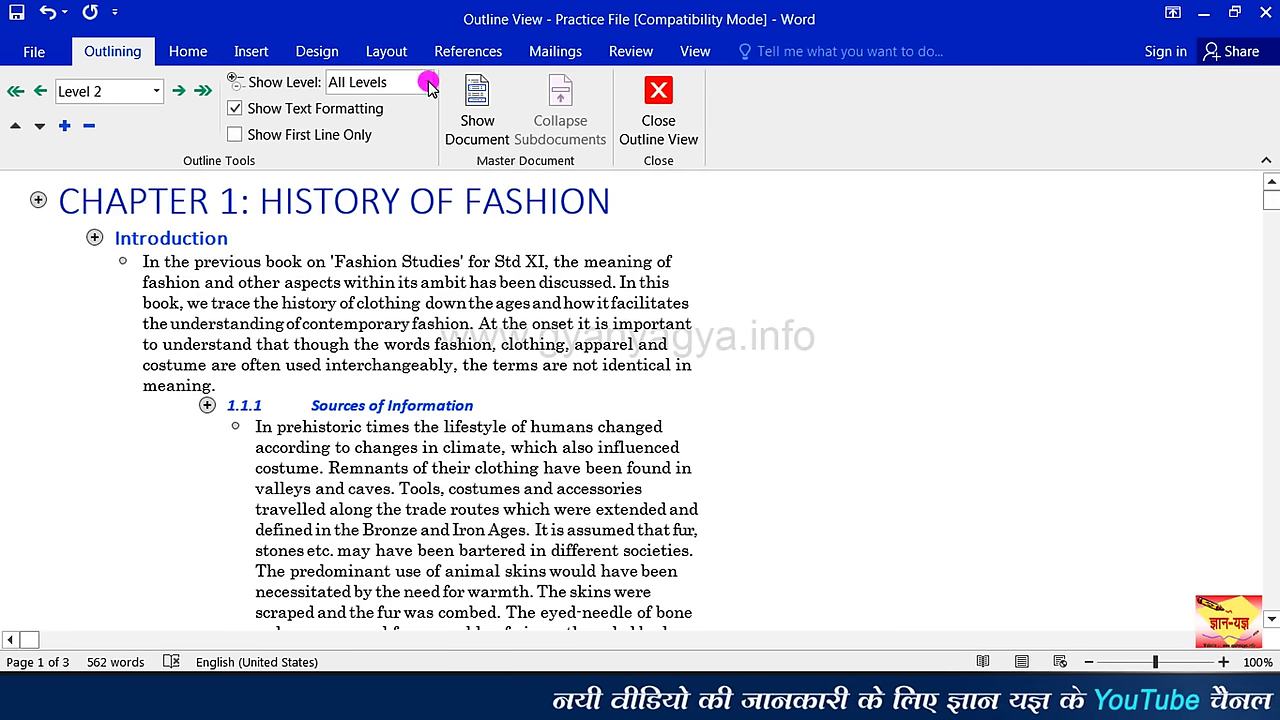
mouse_move(430, 87)
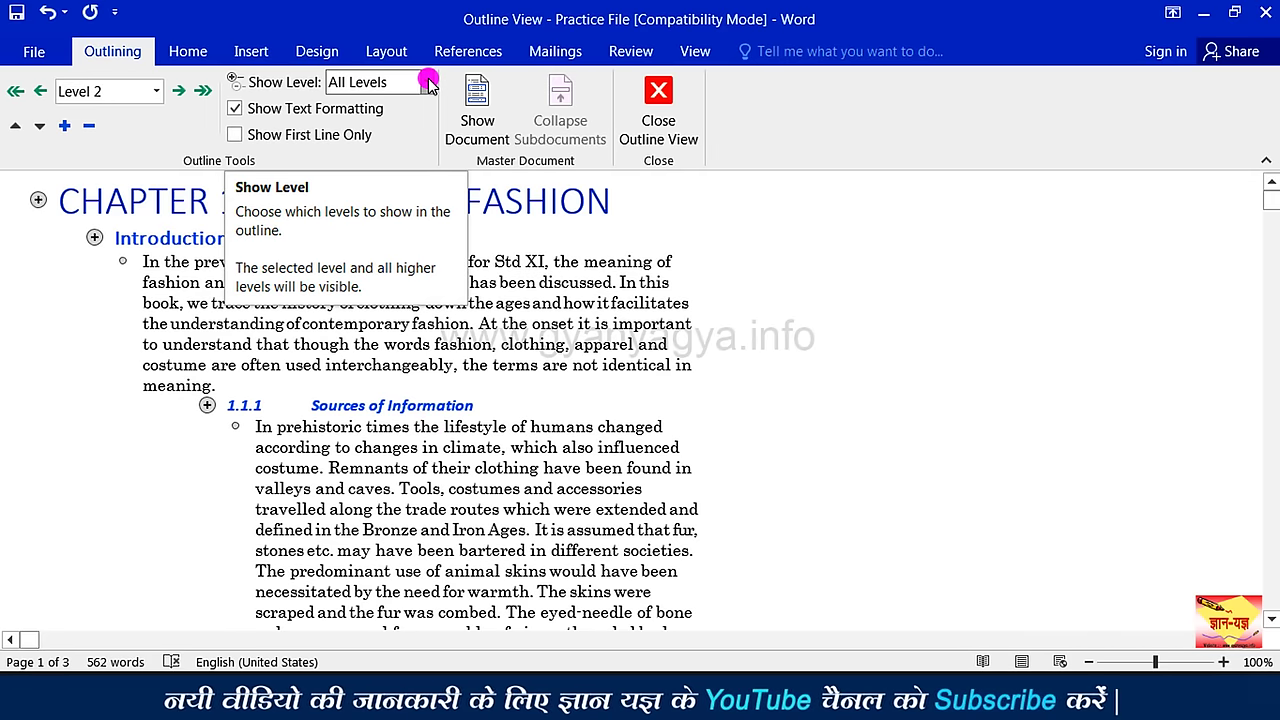
left_click(428, 84)
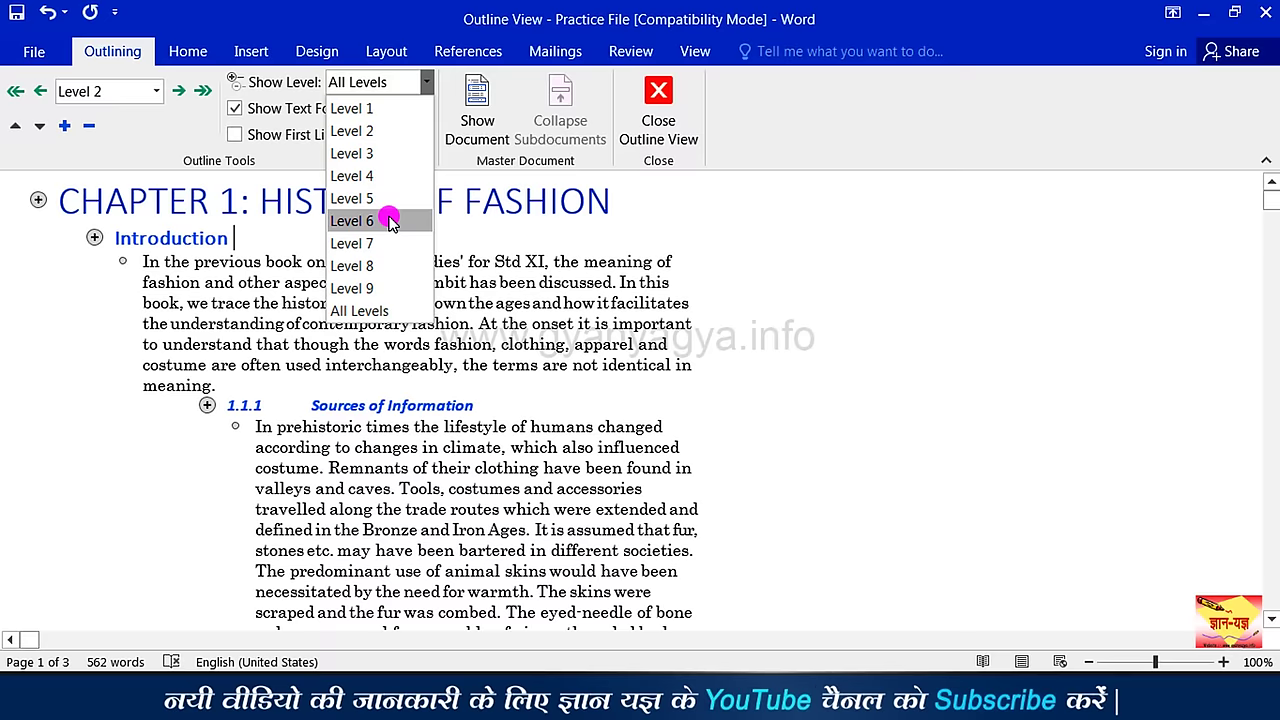
left_click(530, 318)
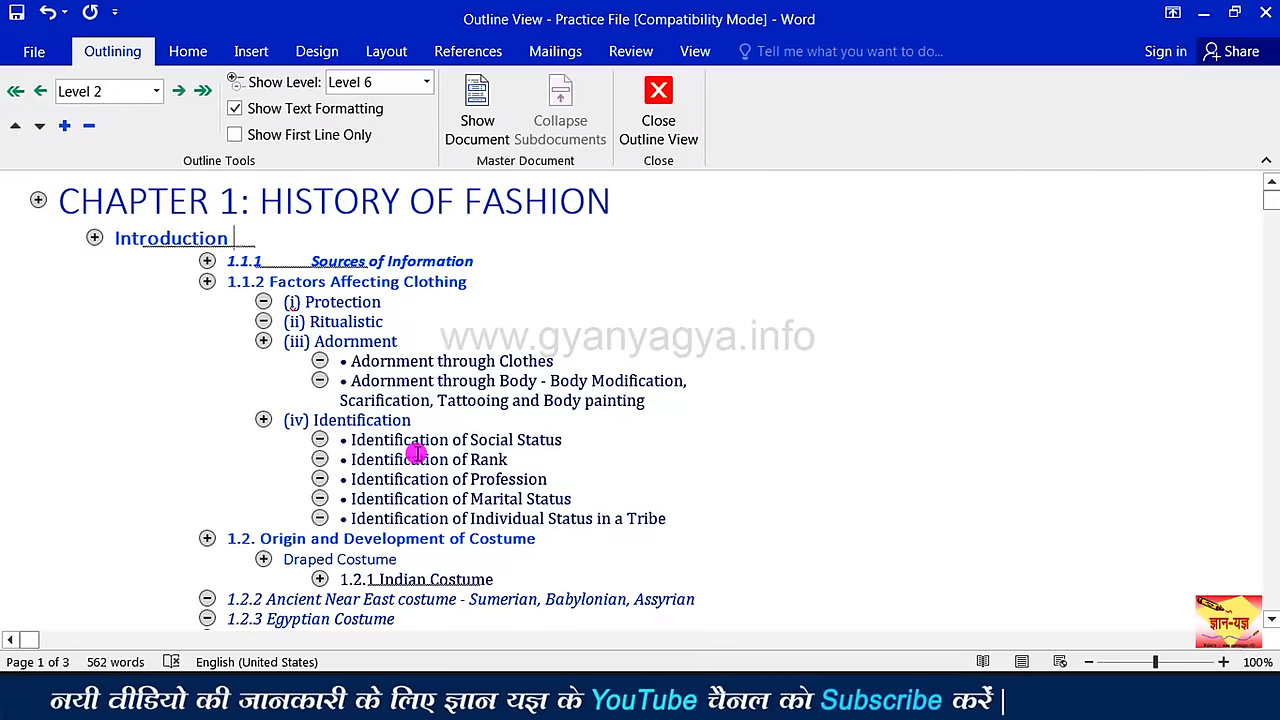
left_click(426, 82)
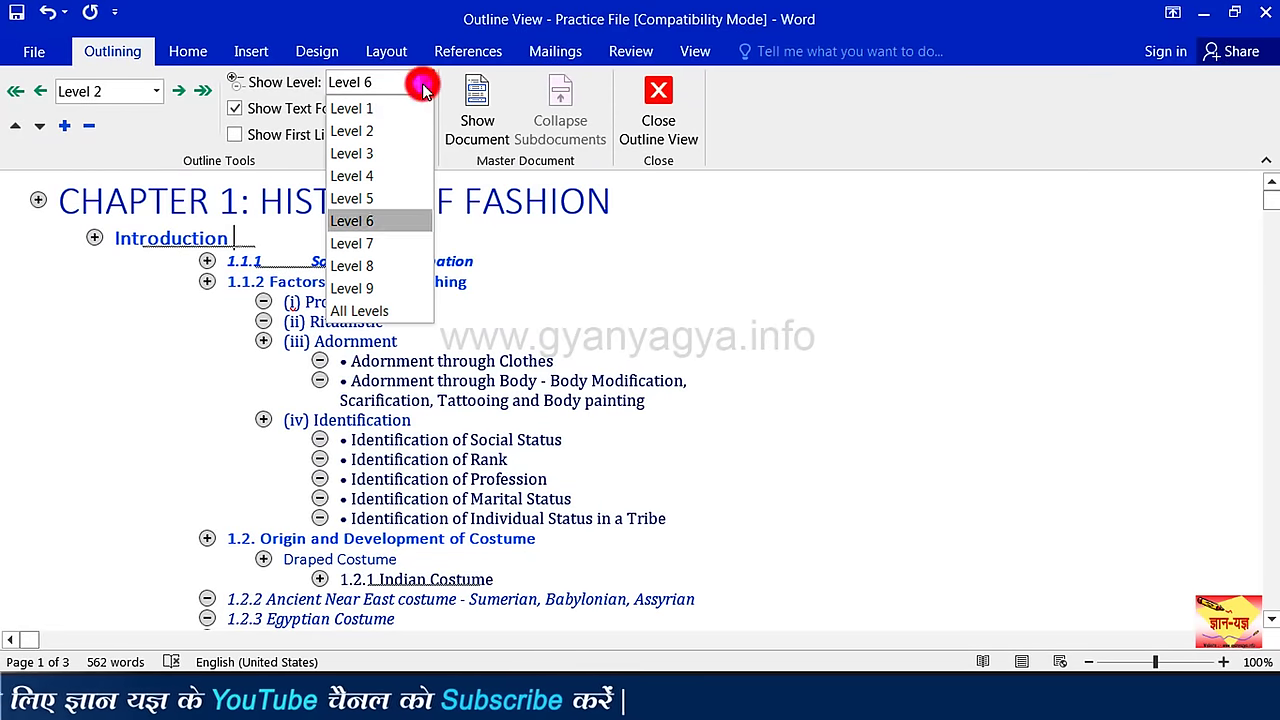
left_click(372, 198)
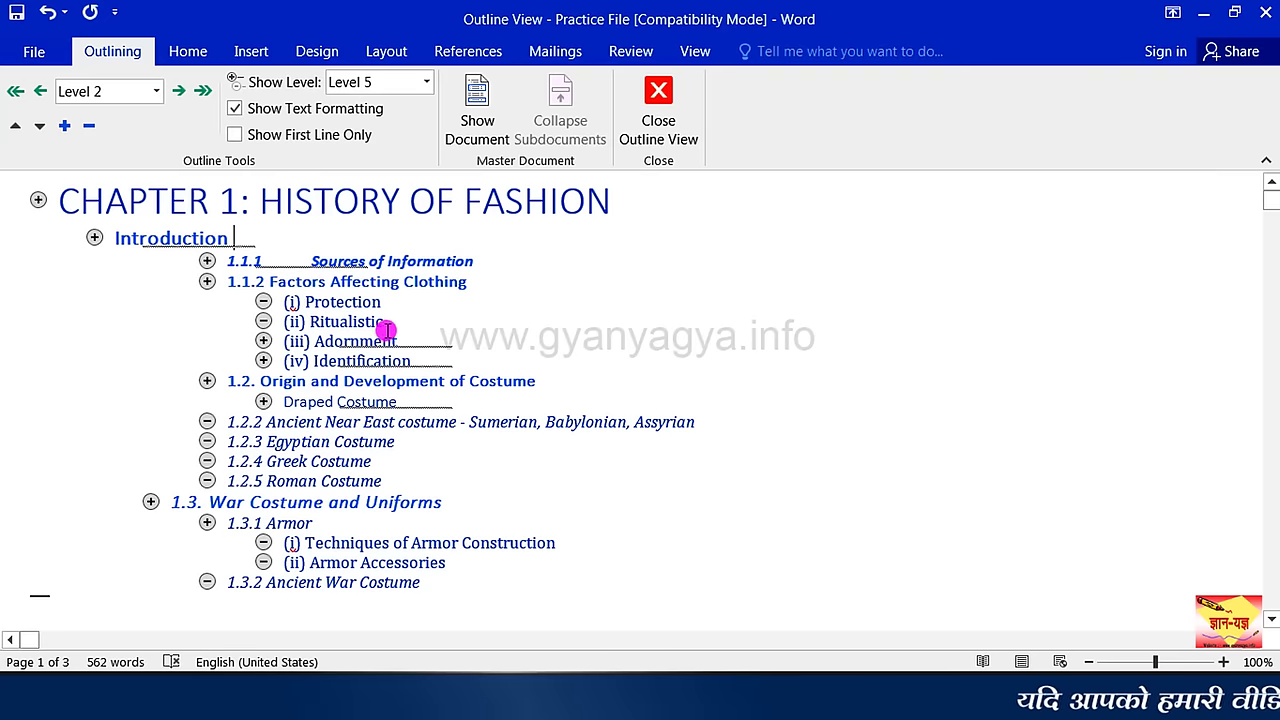
left_click(424, 84)
left_click(352, 129)
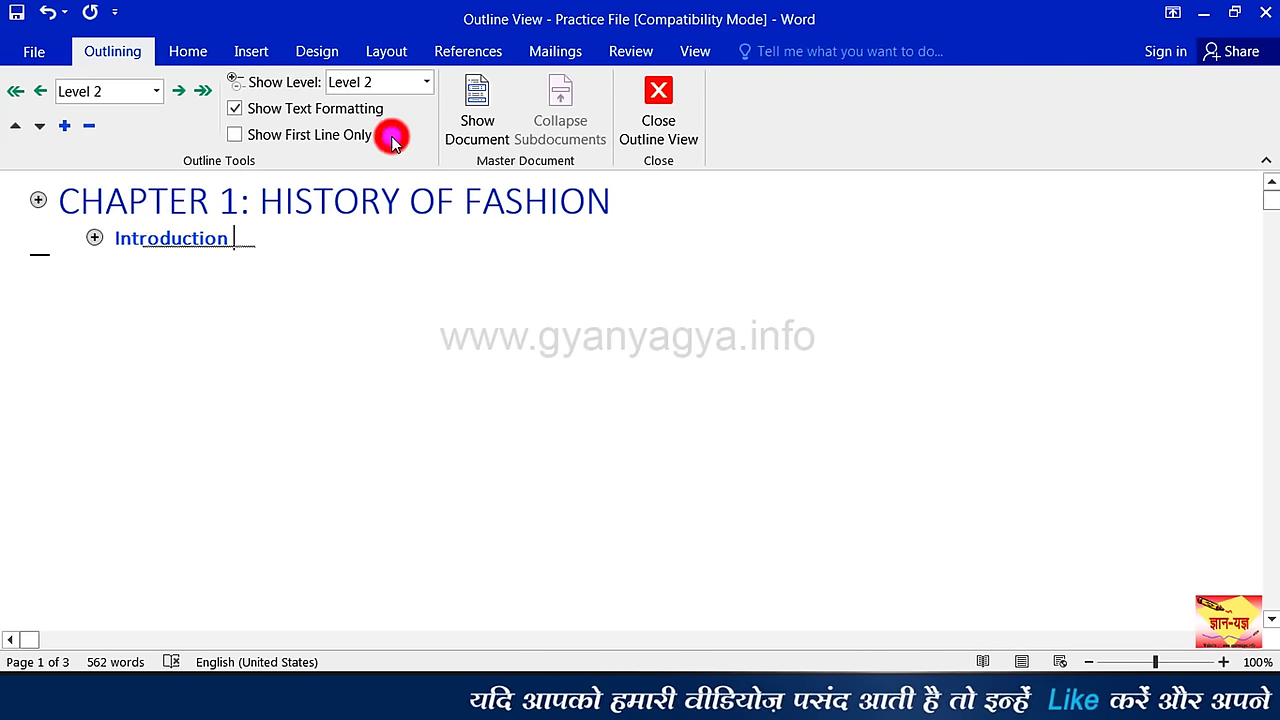
left_click(249, 238)
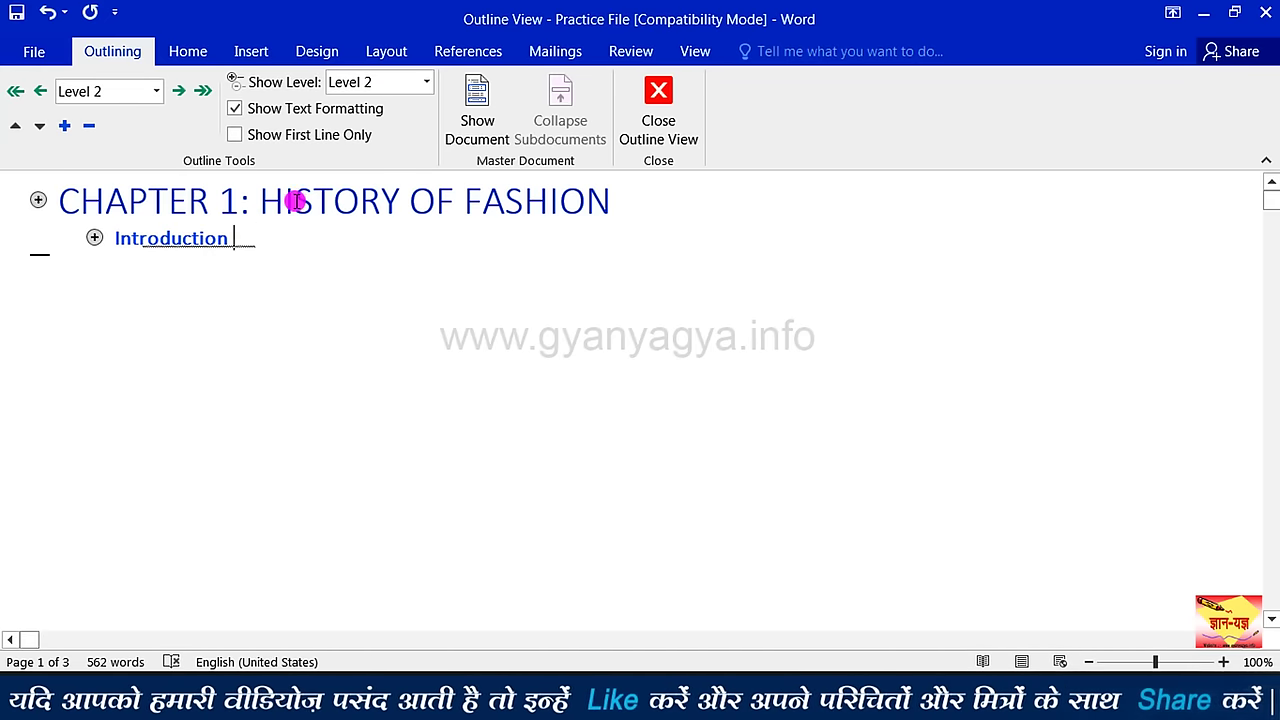
left_click(427, 86)
left_click(389, 117)
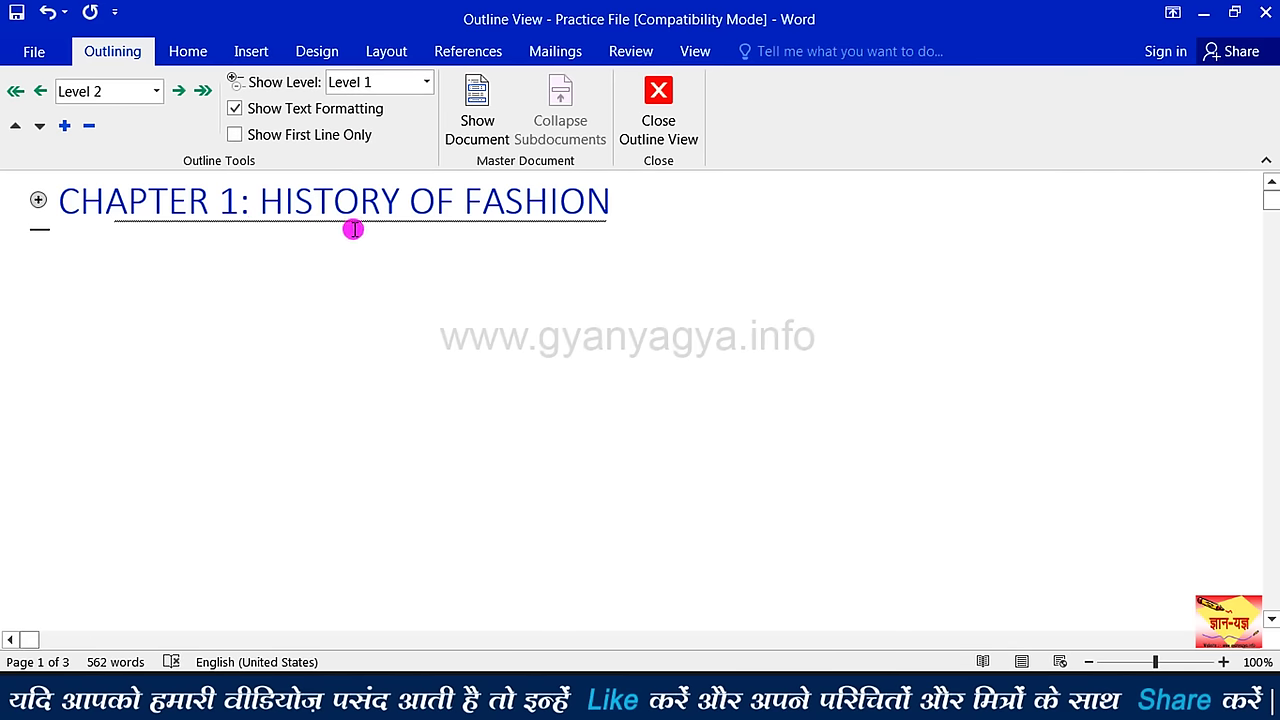
left_click(426, 82)
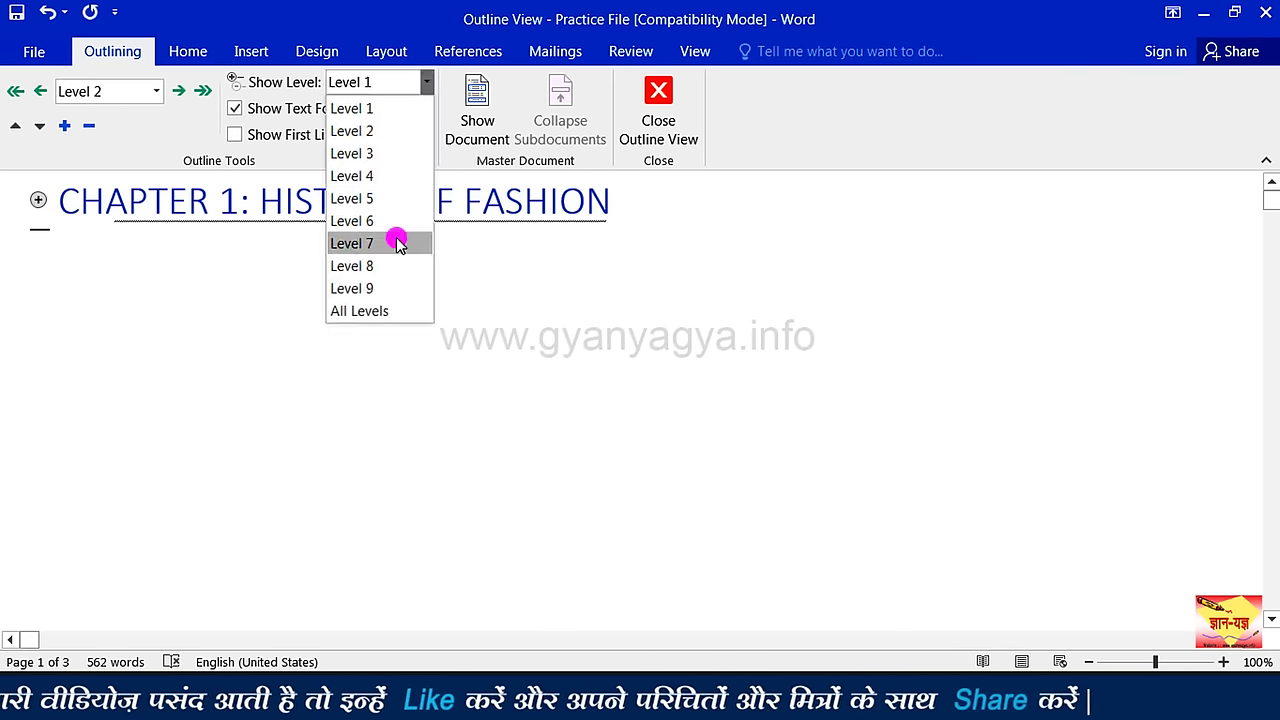
left_click(405, 311)
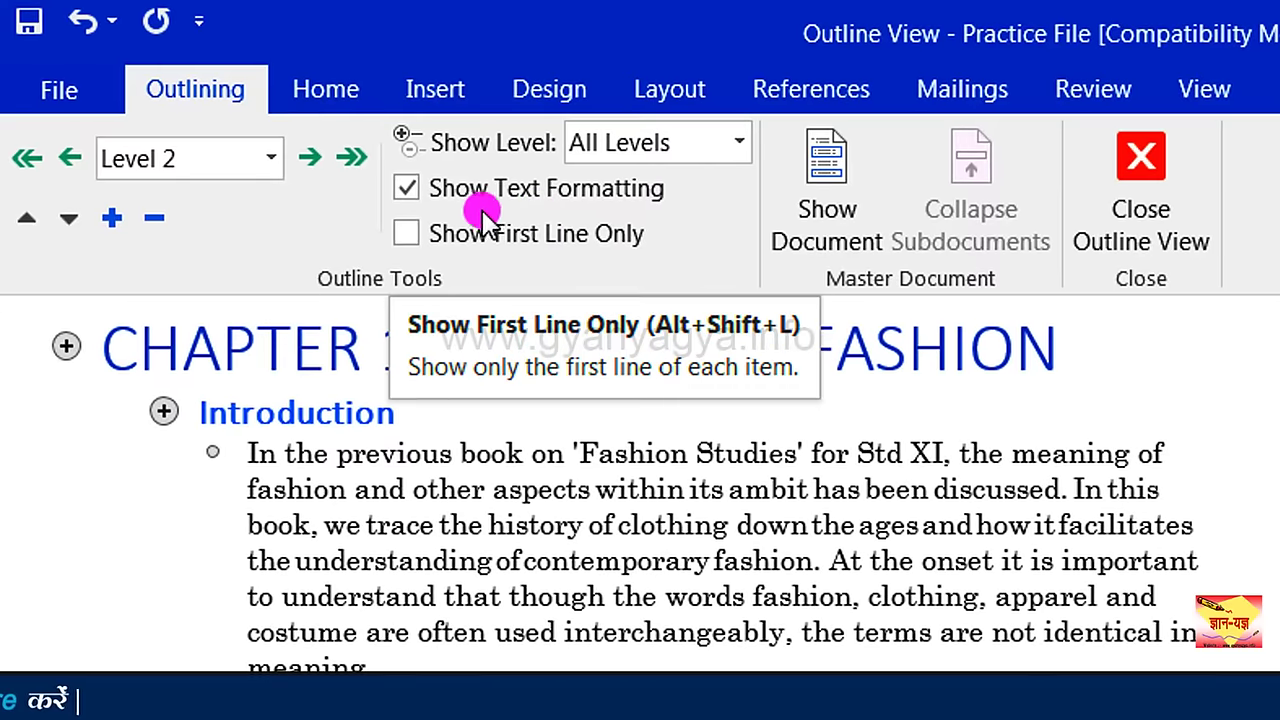
left_click(407, 189)
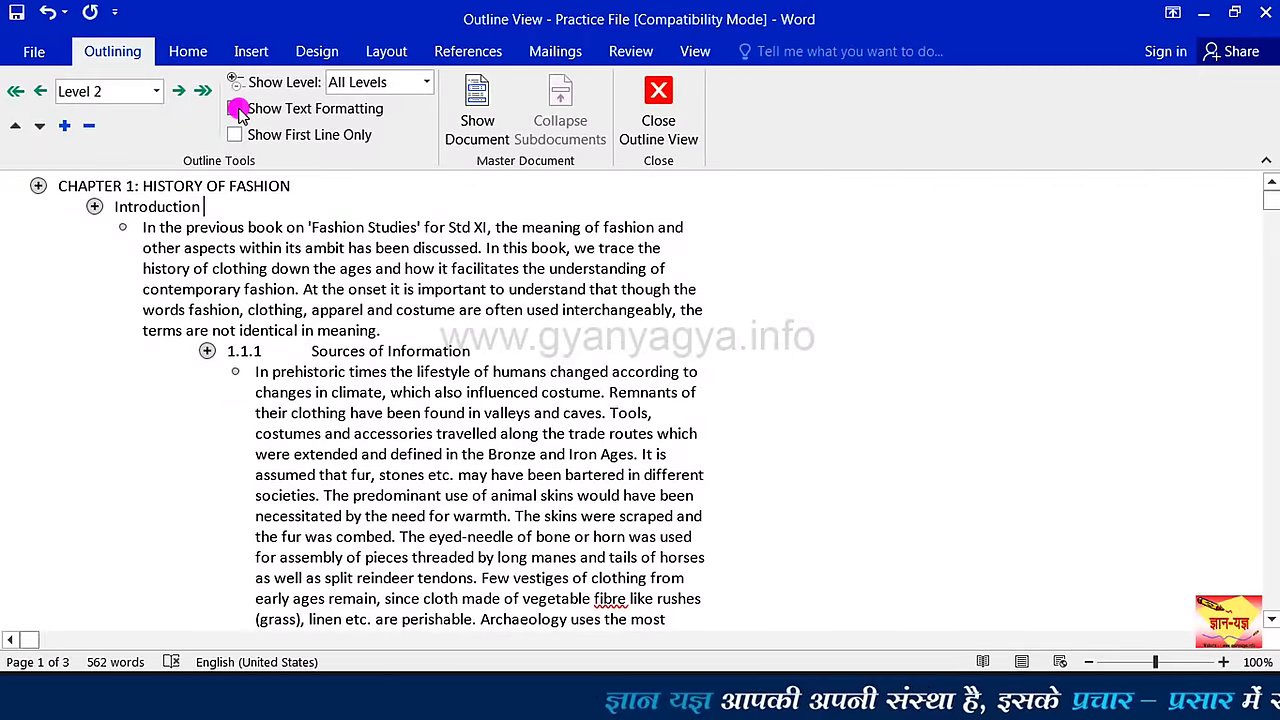
left_click(236, 109)
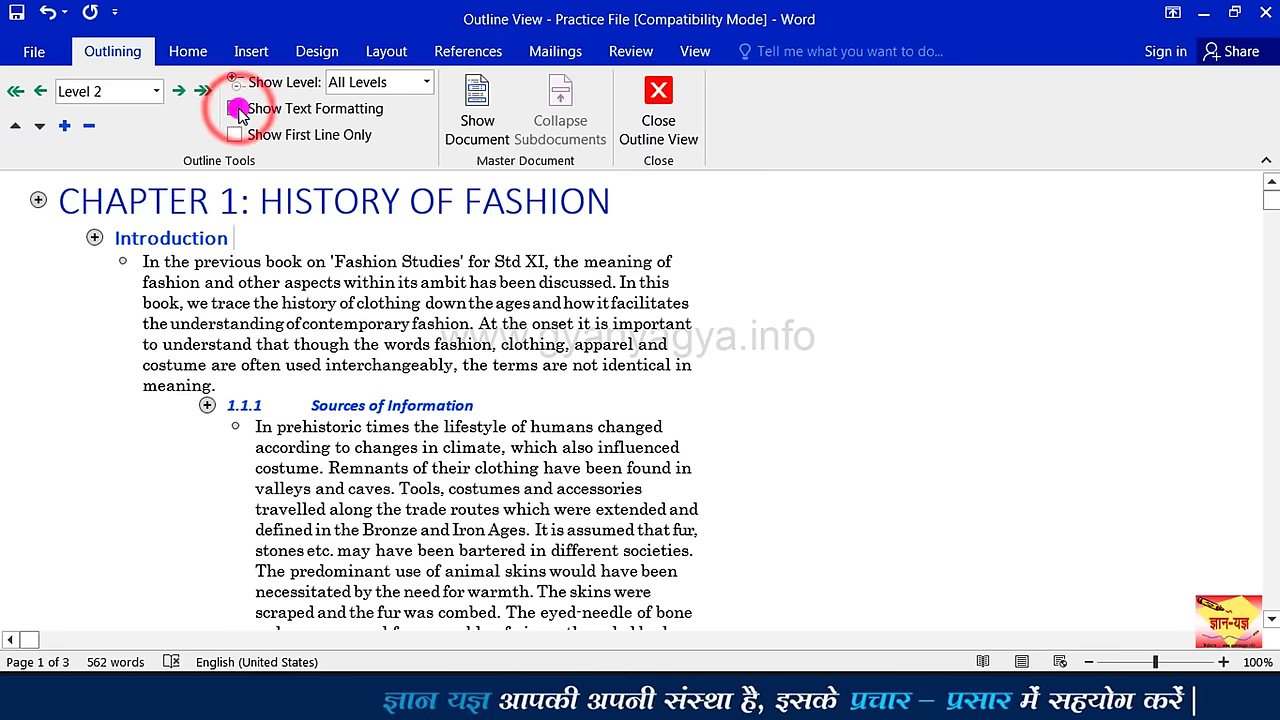
left_click(249, 282)
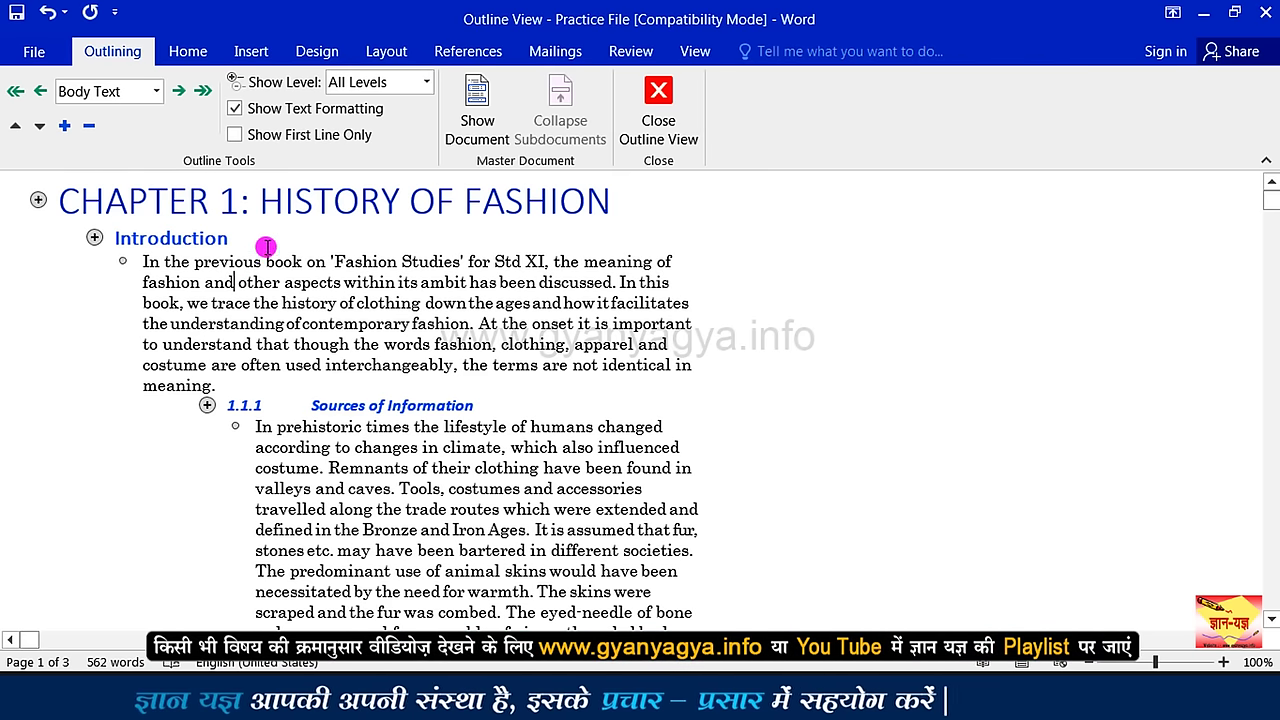
Toggle Show First Line Only on and off, then limit the outline to Level 6 with Alt+Shift+6.
left_click(236, 140)
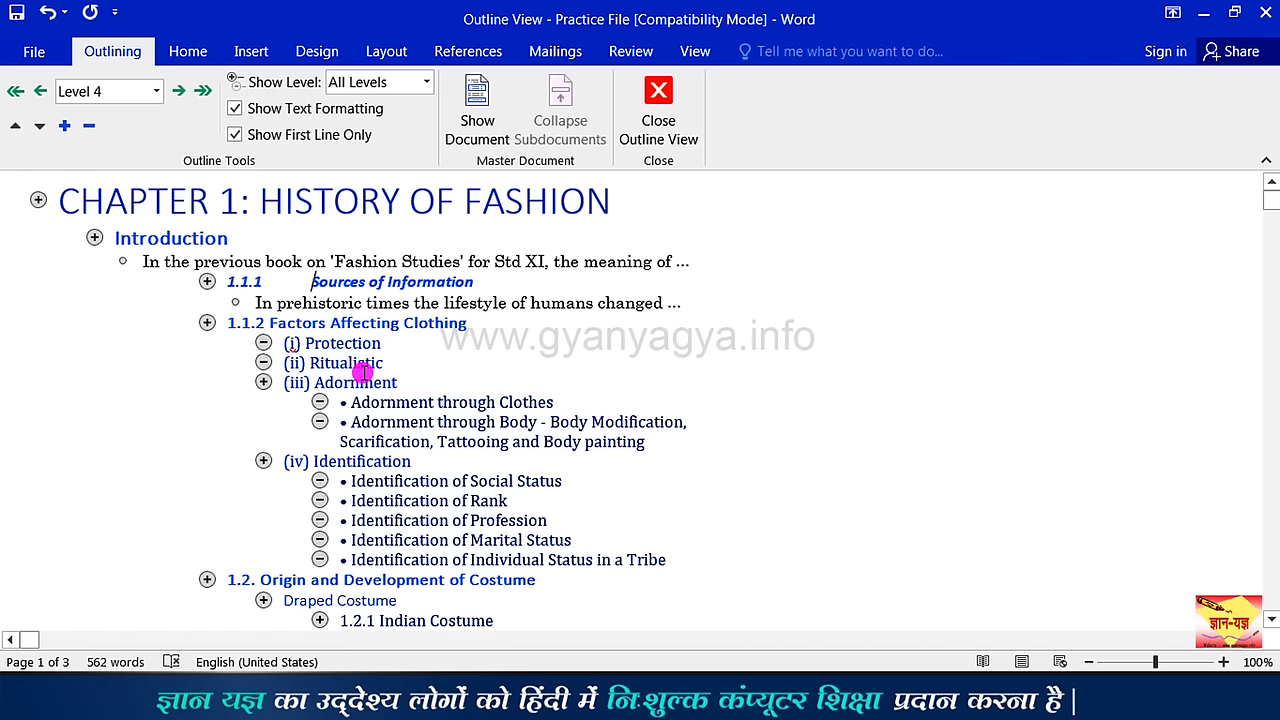
left_click(236, 135)
key("alt+shift+6")
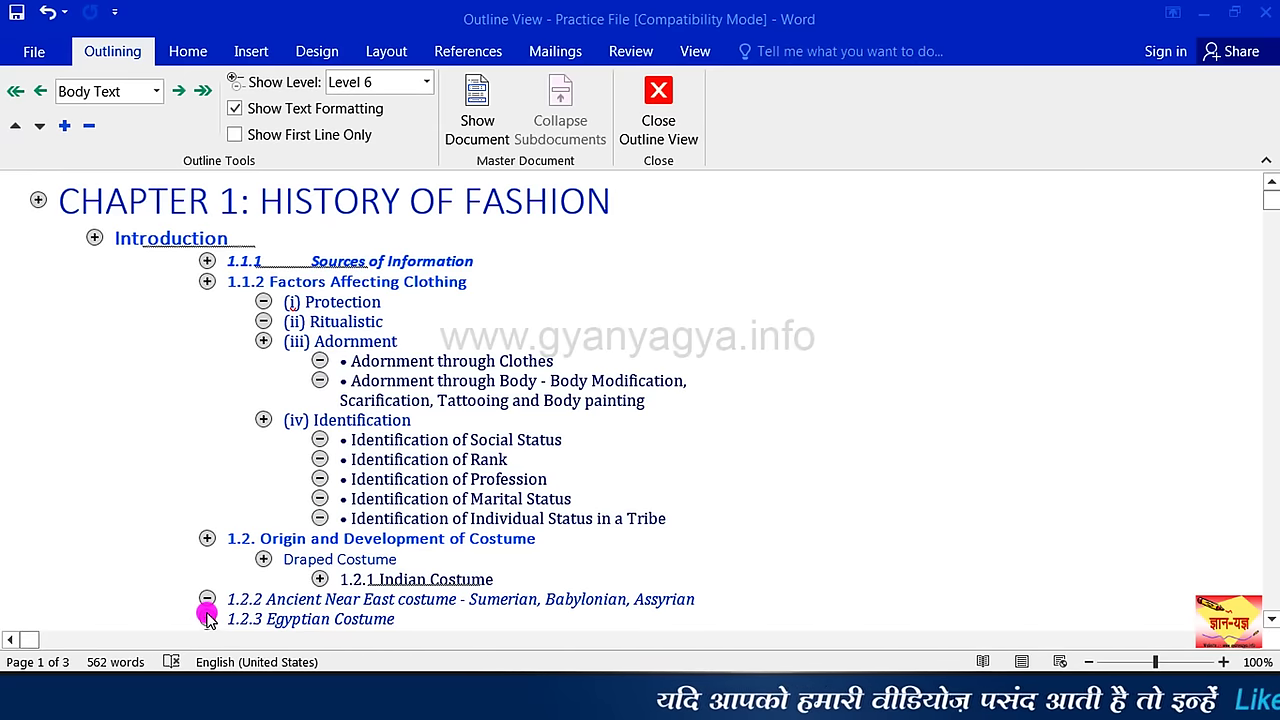
Expand the outline to all levels, then close Outline view to return to Print Layout.
key("alt+shift+a")
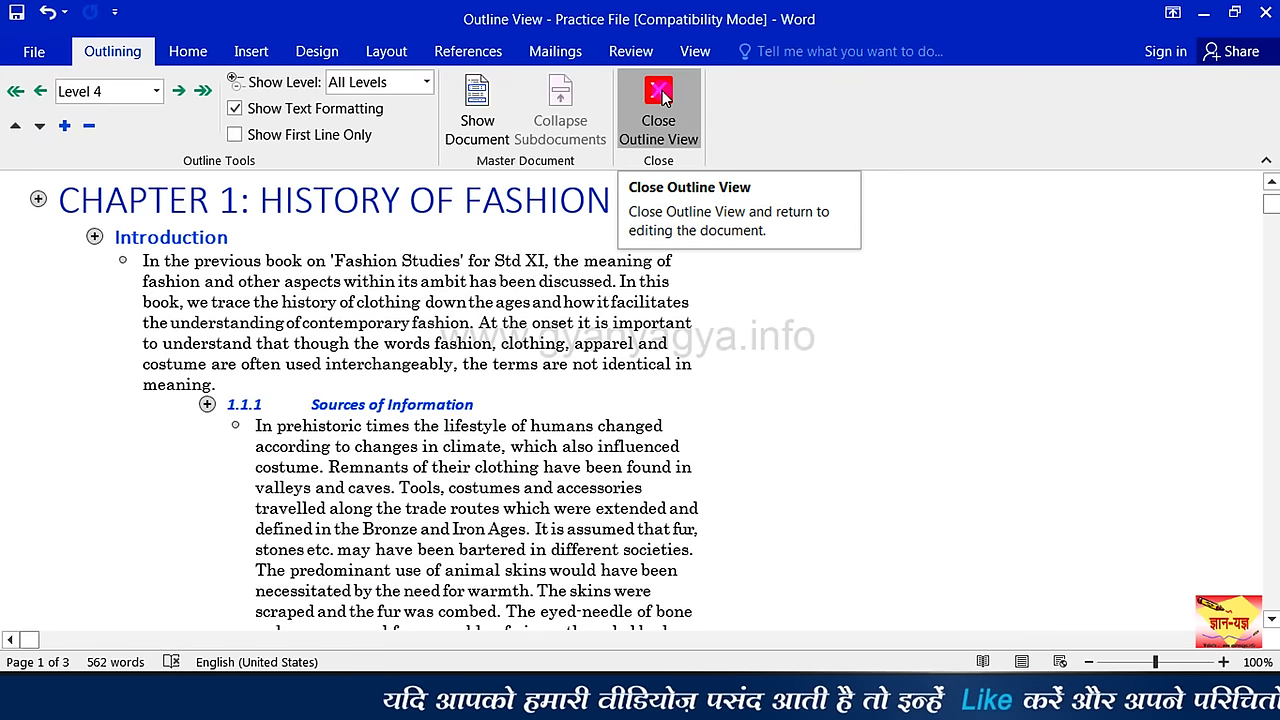
left_click(662, 99)
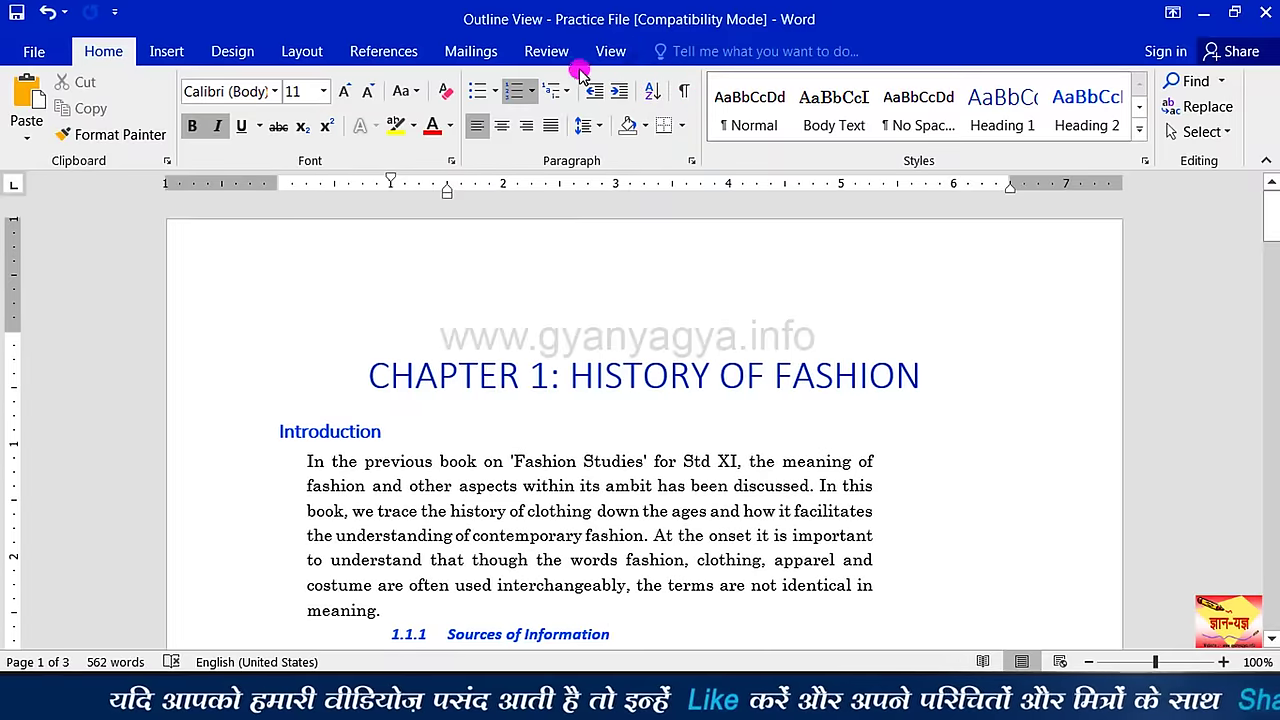
left_click(609, 51)
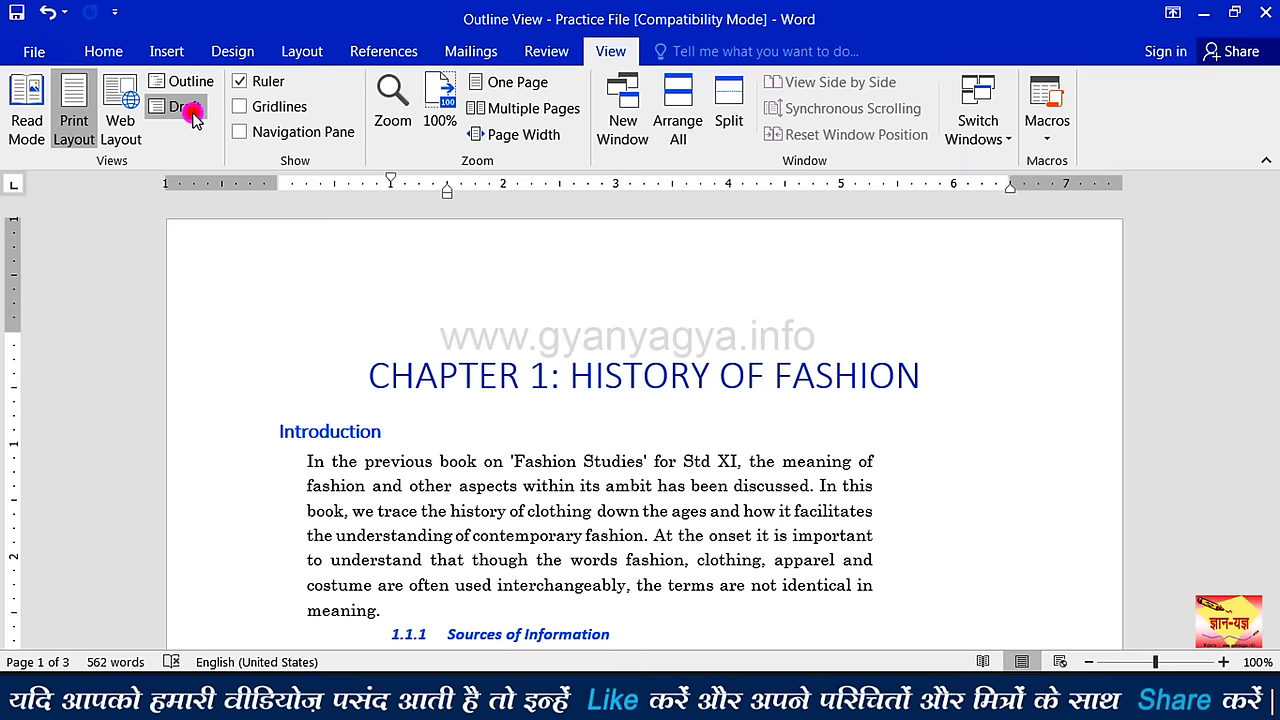
Switch the Practice File to Draft view and place the cursor after the word 'meaning.'.
left_click(188, 108)
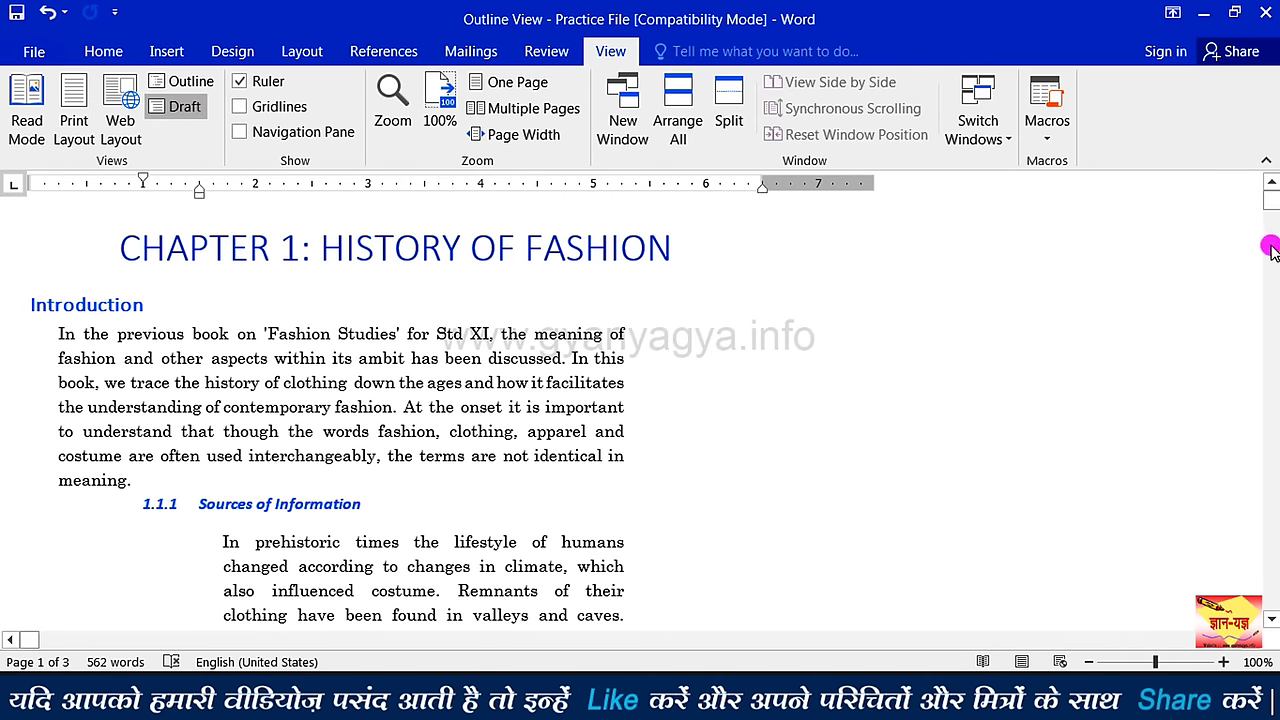
left_click_drag(1270, 210, 1270, 200)
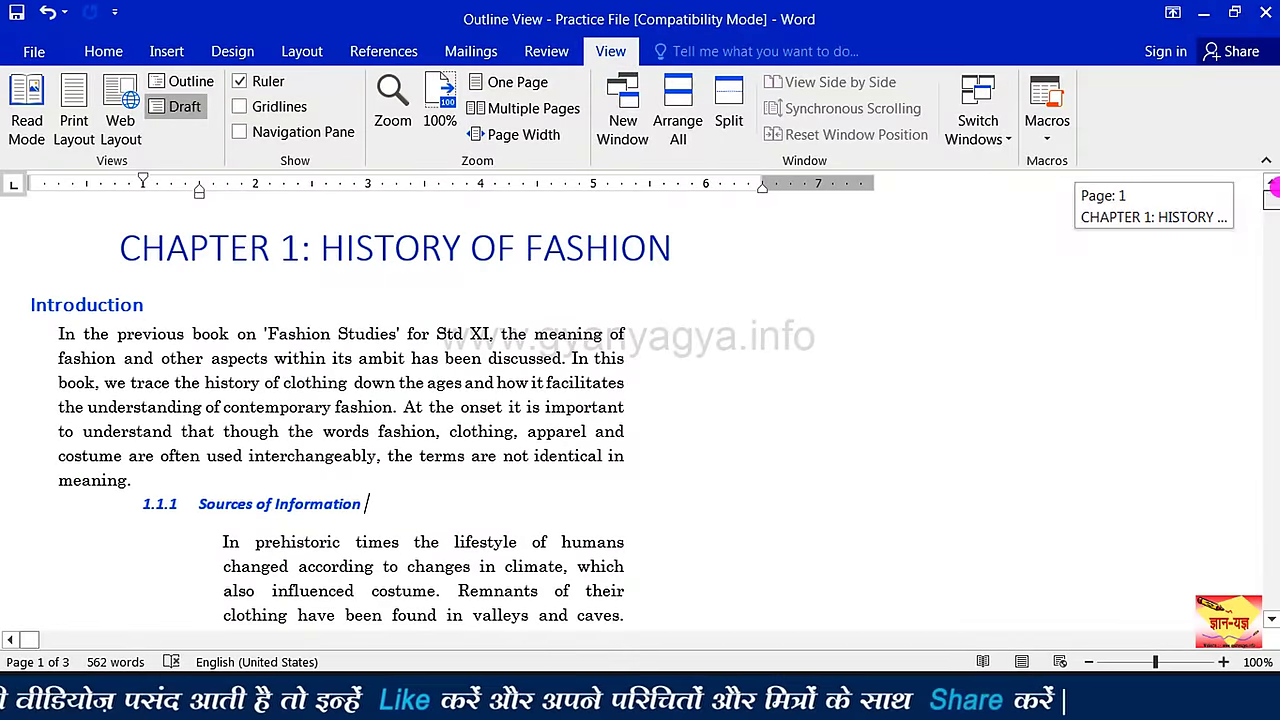
left_click(157, 482)
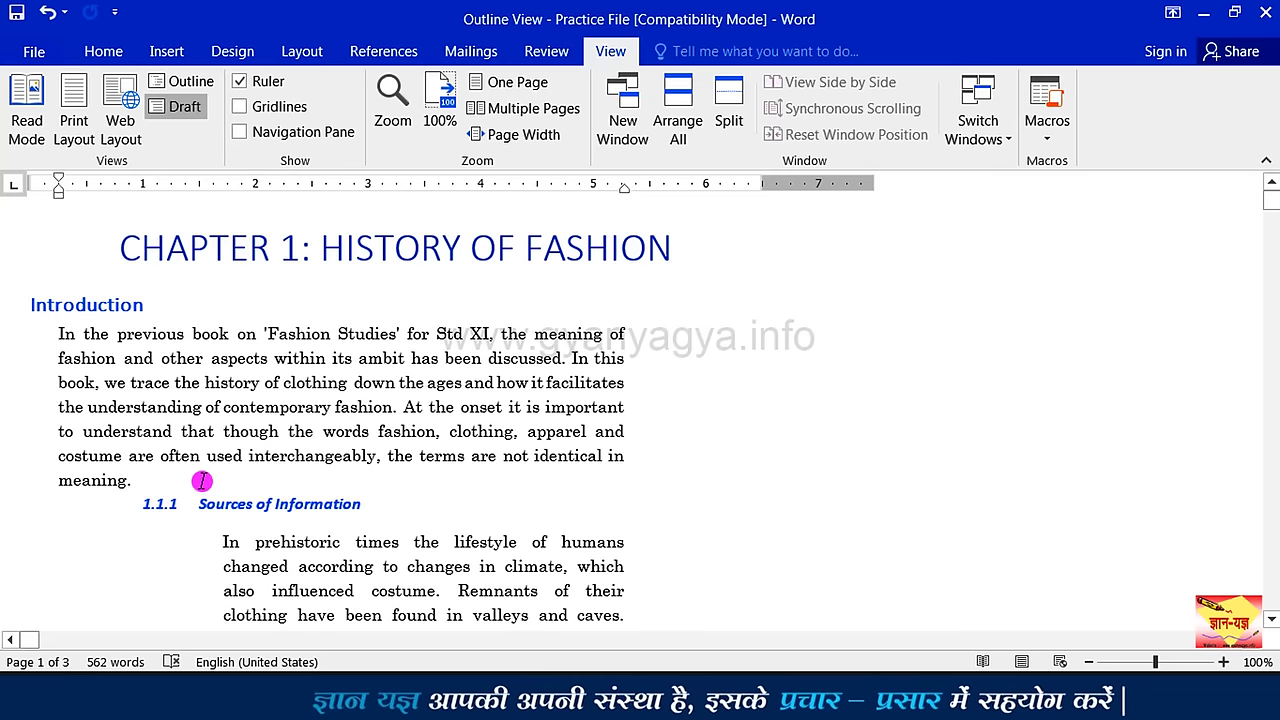
left_click(202, 481)
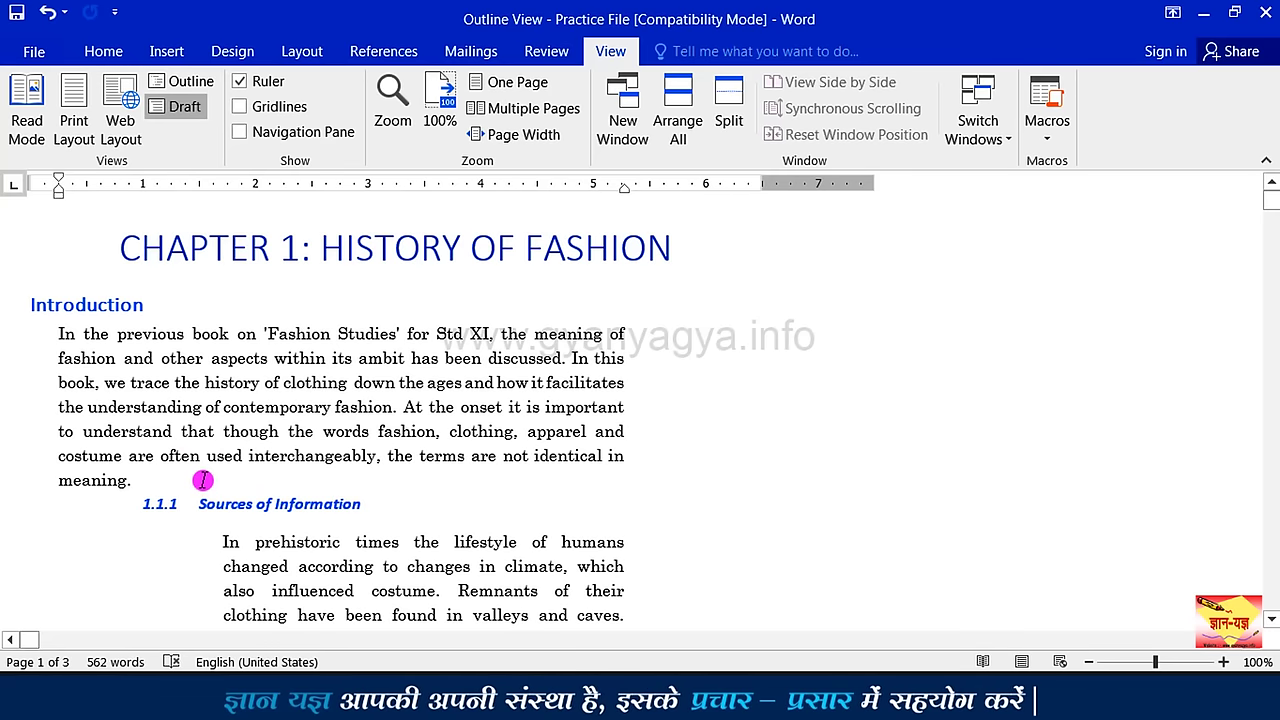